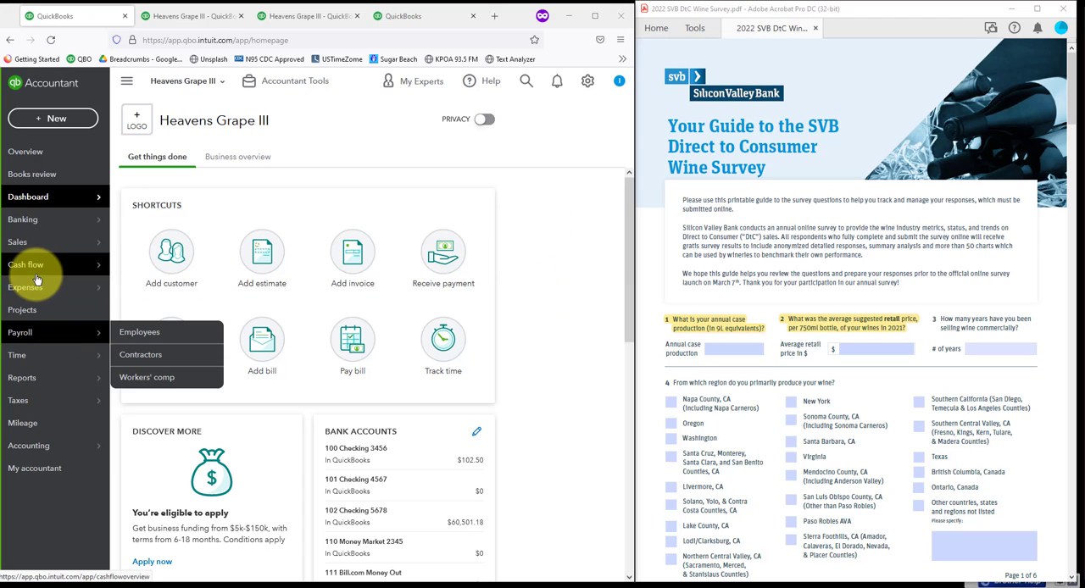
Step: Open the Purchases by Product/Service Detail report from the Expenses and Vendors group of the standard reports
{"action": "mouse_move", "coordinate": [28, 384]}
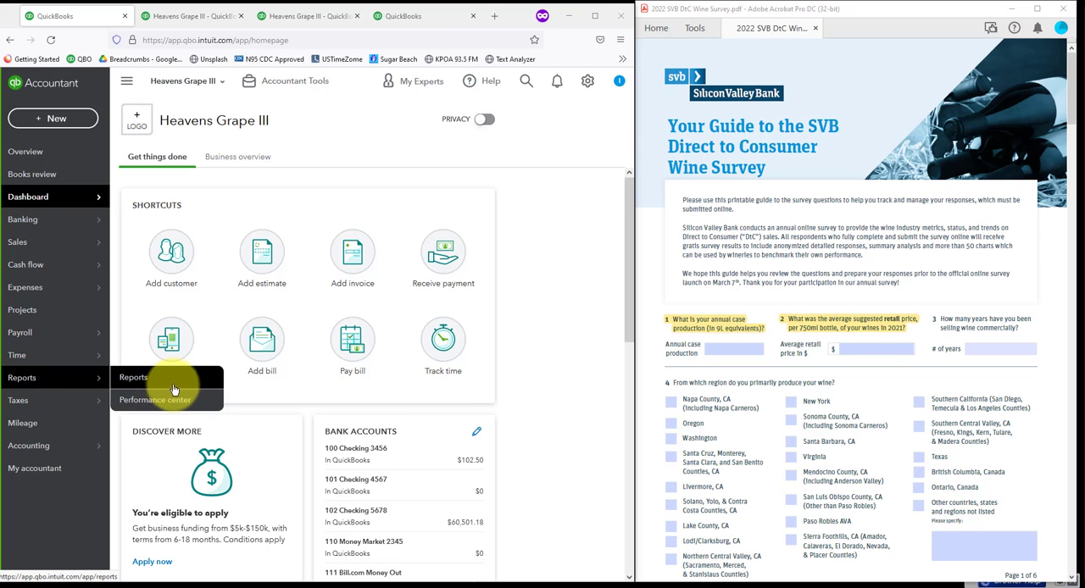
{"action": "left_click", "coordinate": [136, 378]}
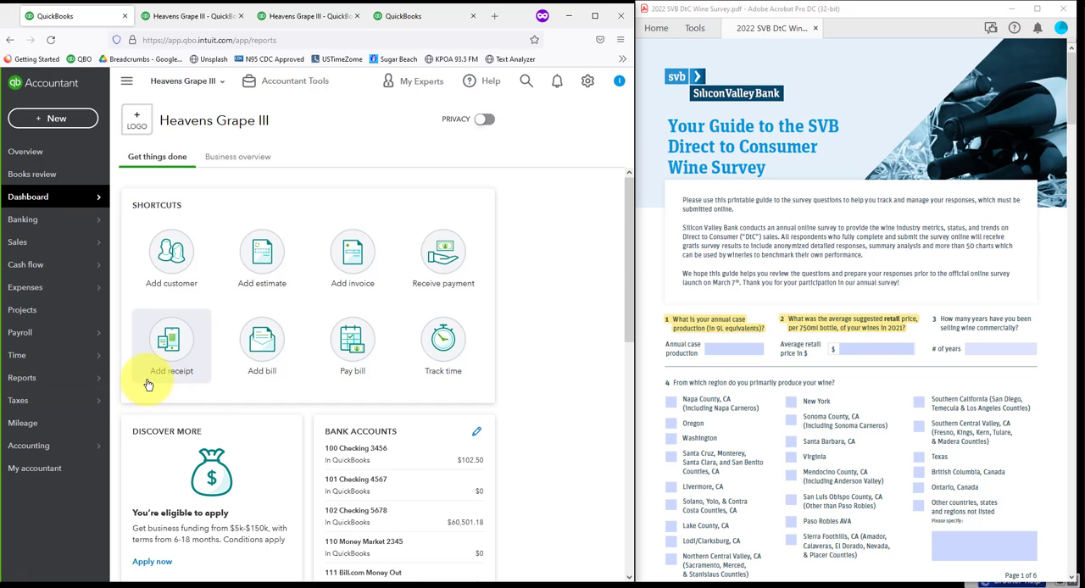
{"action": "scroll", "coordinate": [212, 398], "scroll_direction": "down", "scroll_amount": 15}
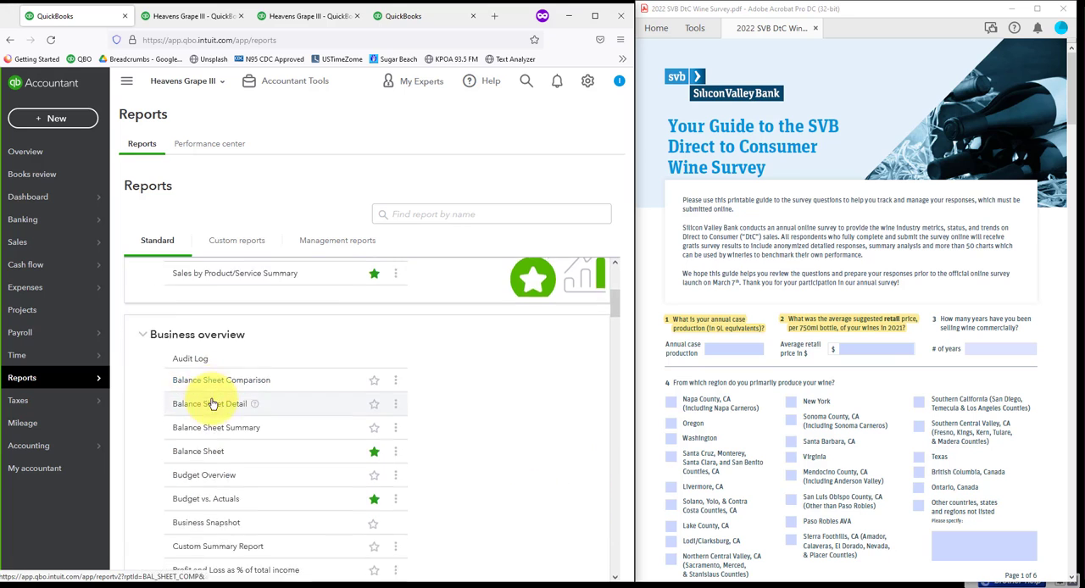
{"action": "scroll", "coordinate": [217, 425], "scroll_direction": "down", "scroll_amount": 8}
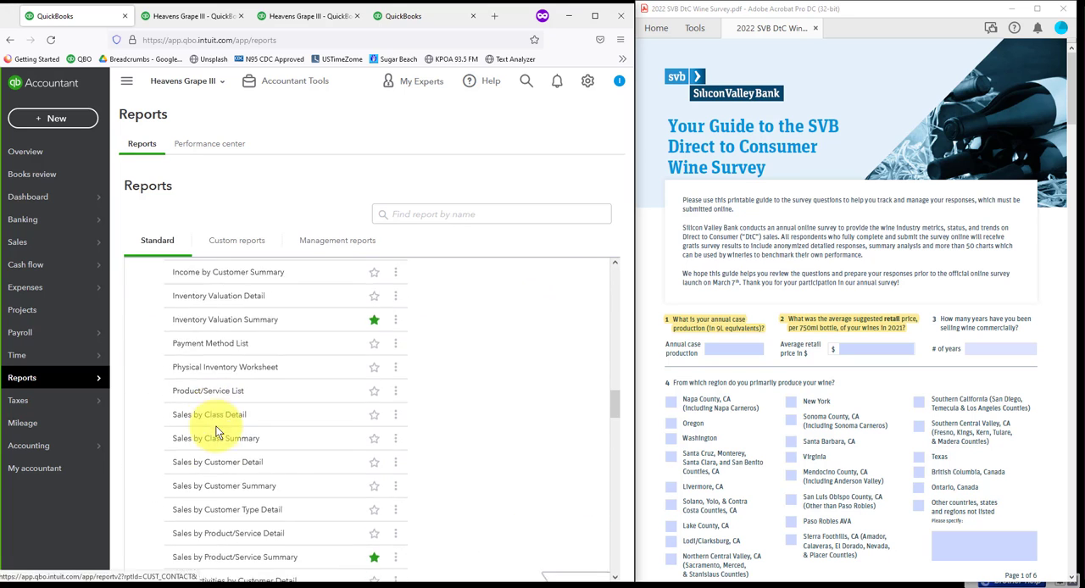
{"action": "scroll", "coordinate": [225, 439], "scroll_direction": "down", "scroll_amount": 4}
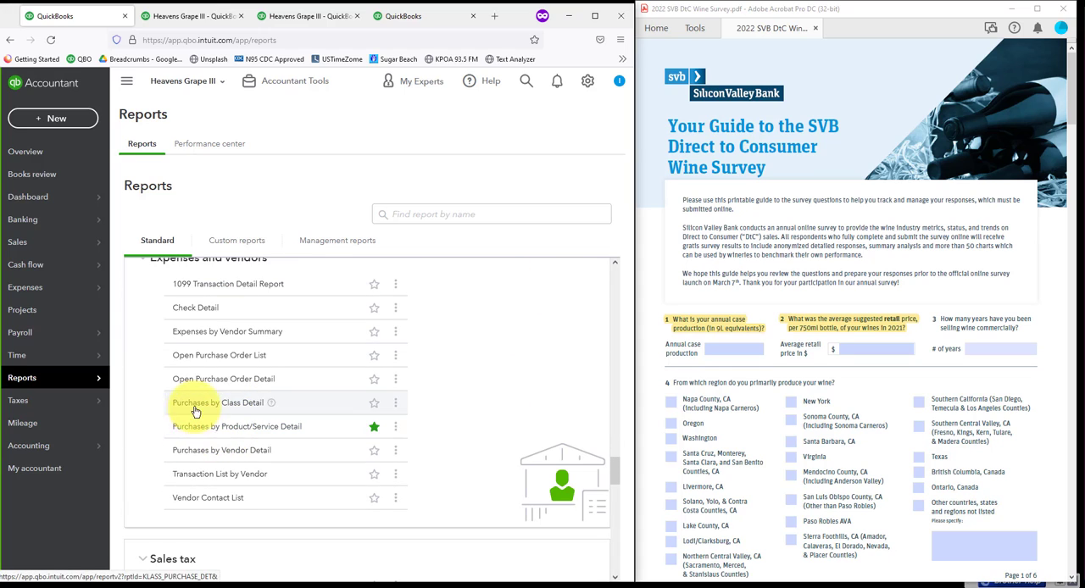
{"action": "left_click", "coordinate": [250, 429]}
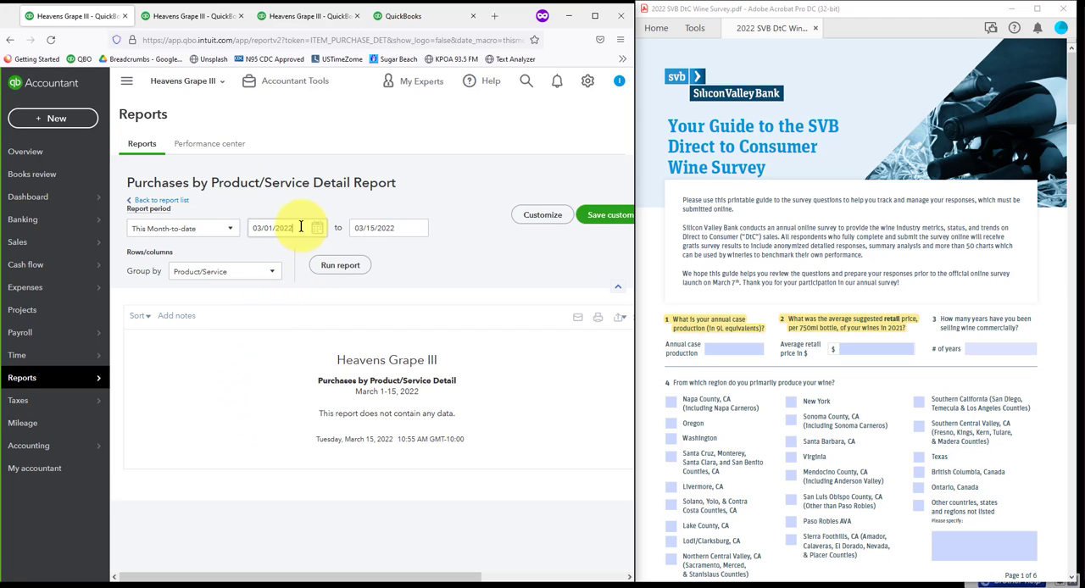
Step: Set the report period to 01/01/2018 through 12/31/2018 and run the purchases report
{"action": "left_click_drag", "start_coordinate": [293, 227], "coordinate": [229, 224]}
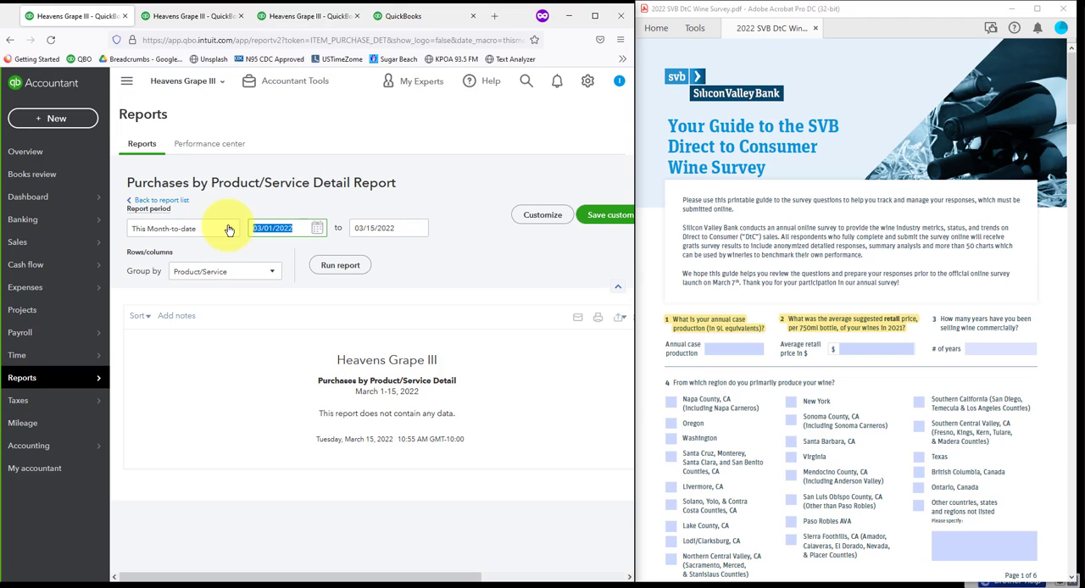
{"action": "type", "text": "0"}
{"action": "type", "text": "1/01/2018"}
{"action": "key", "text": "Tab"}
{"action": "type", "text": "12/31/2018"}
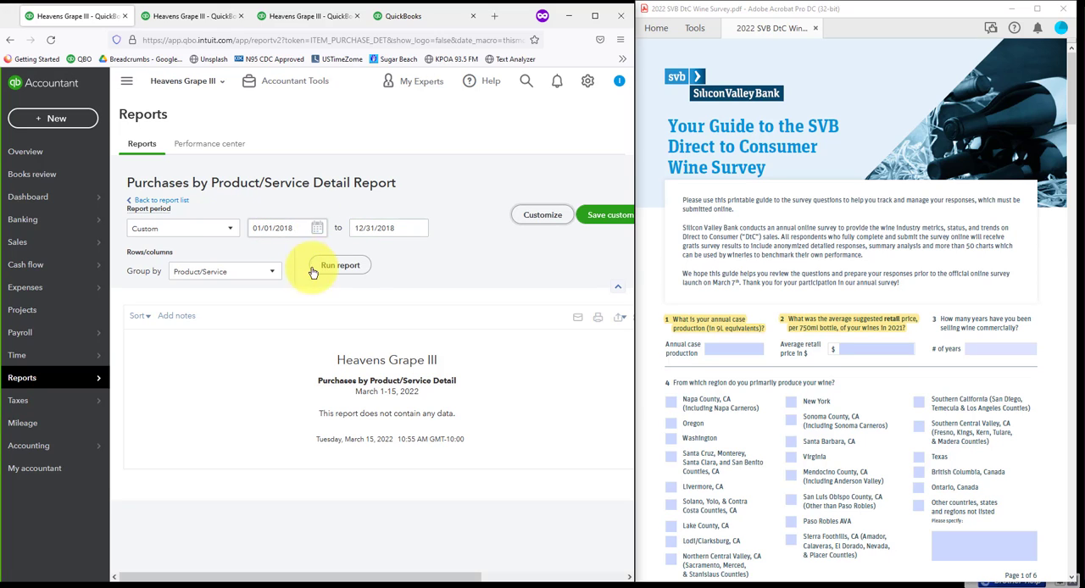
{"action": "left_click", "coordinate": [356, 273]}
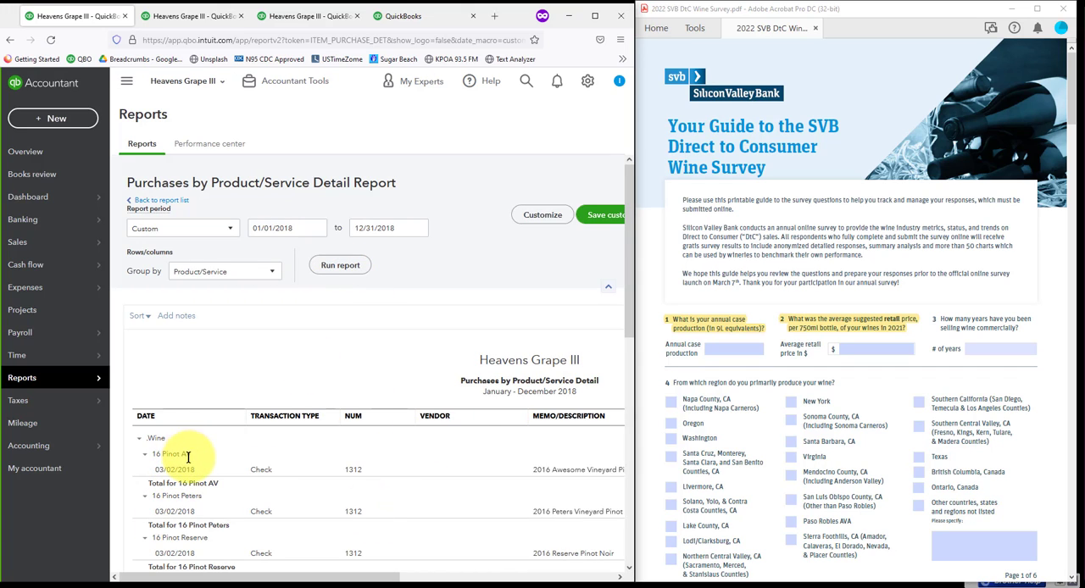
Step: Examine the 2018 wine and grape purchases, including the quantity, rate and amount columns and the wine total
{"action": "scroll", "coordinate": [221, 456], "scroll_direction": "down", "scroll_amount": 10}
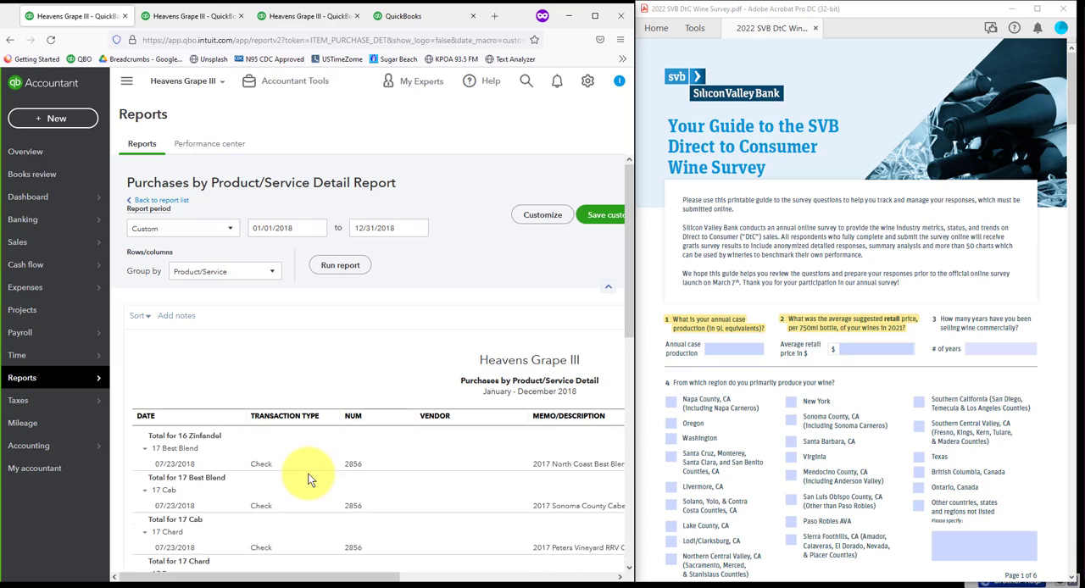
{"action": "scroll", "coordinate": [296, 474], "scroll_direction": "down", "scroll_amount": 1}
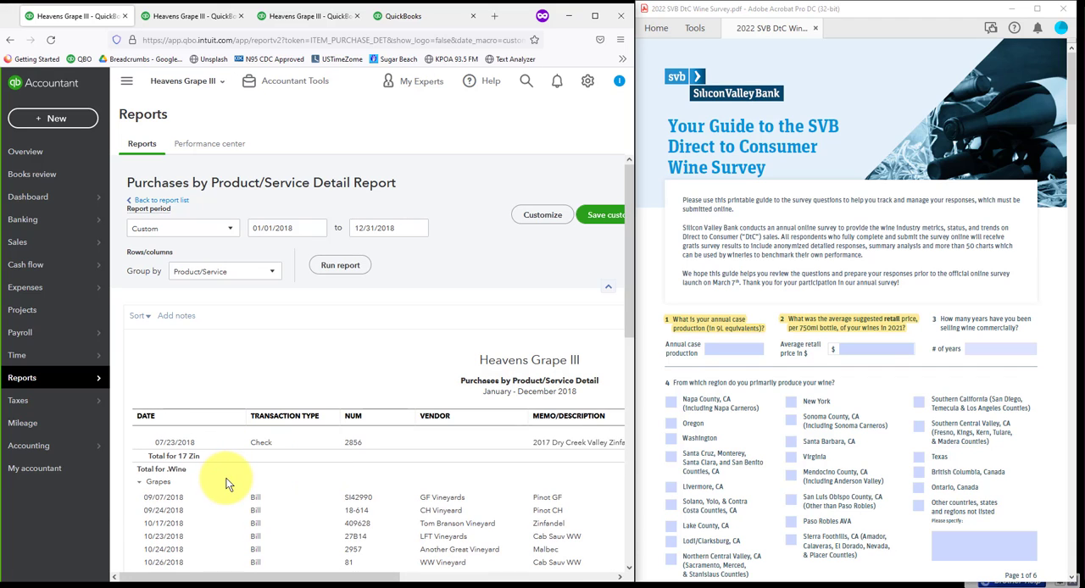
{"action": "scroll", "coordinate": [227, 485], "scroll_direction": "up", "scroll_amount": 3}
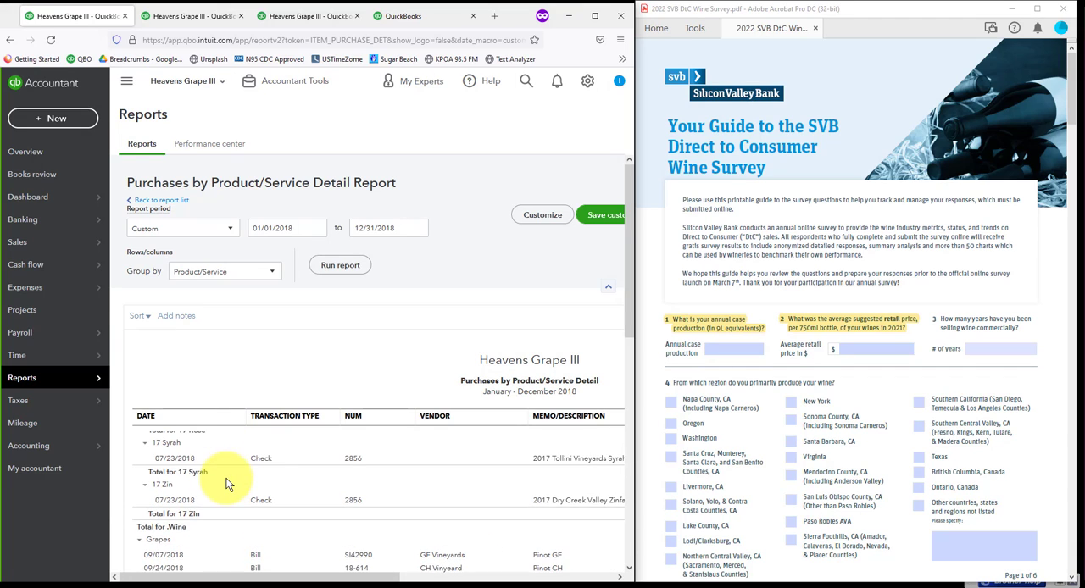
{"action": "left_click_drag", "start_coordinate": [343, 578], "coordinate": [482, 573]}
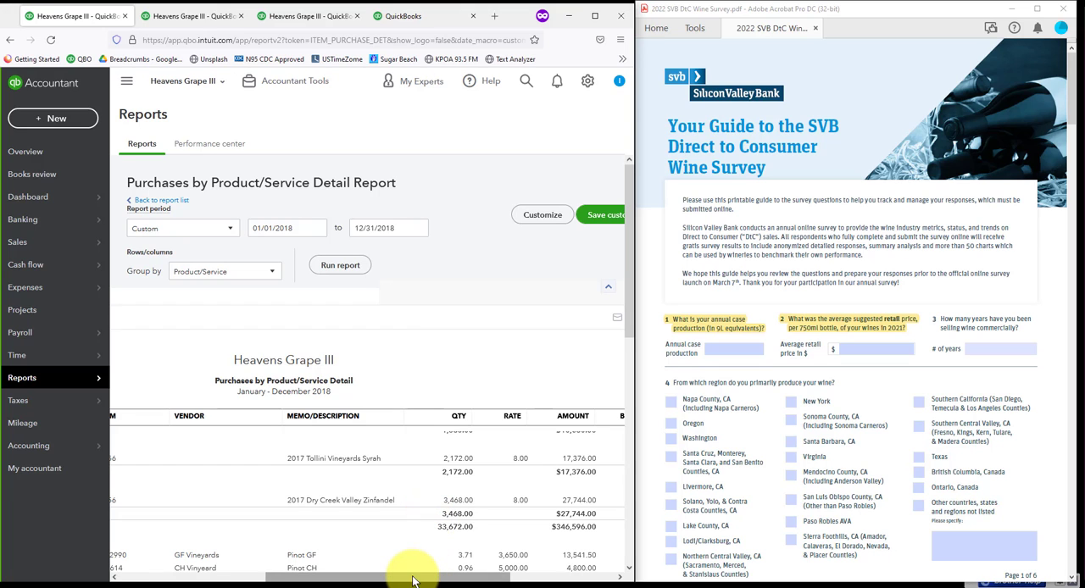
{"action": "left_click_drag", "start_coordinate": [413, 578], "coordinate": [242, 570]}
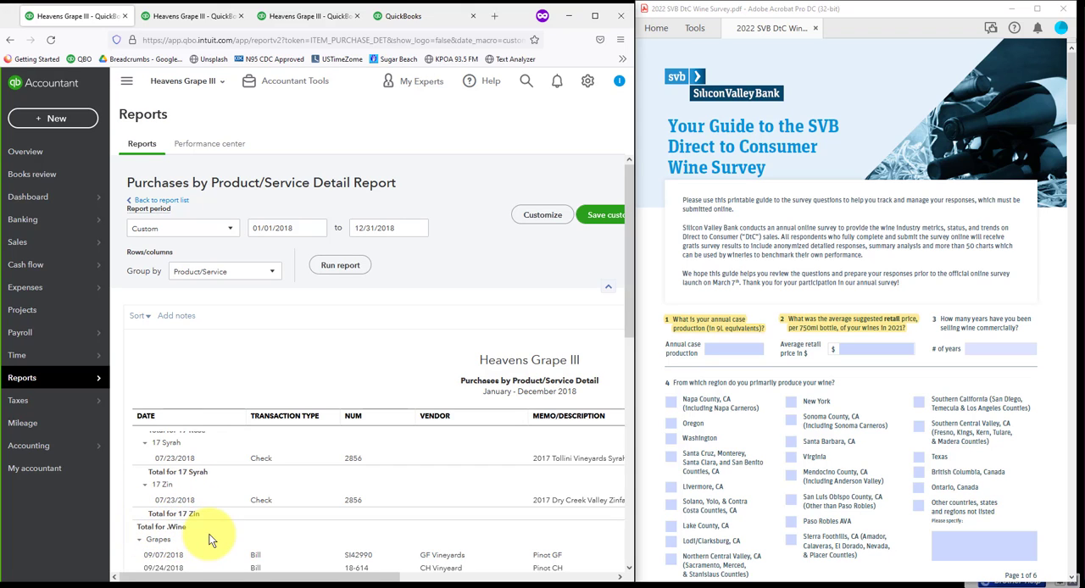
{"action": "scroll", "coordinate": [191, 463], "scroll_direction": "up", "scroll_amount": 5}
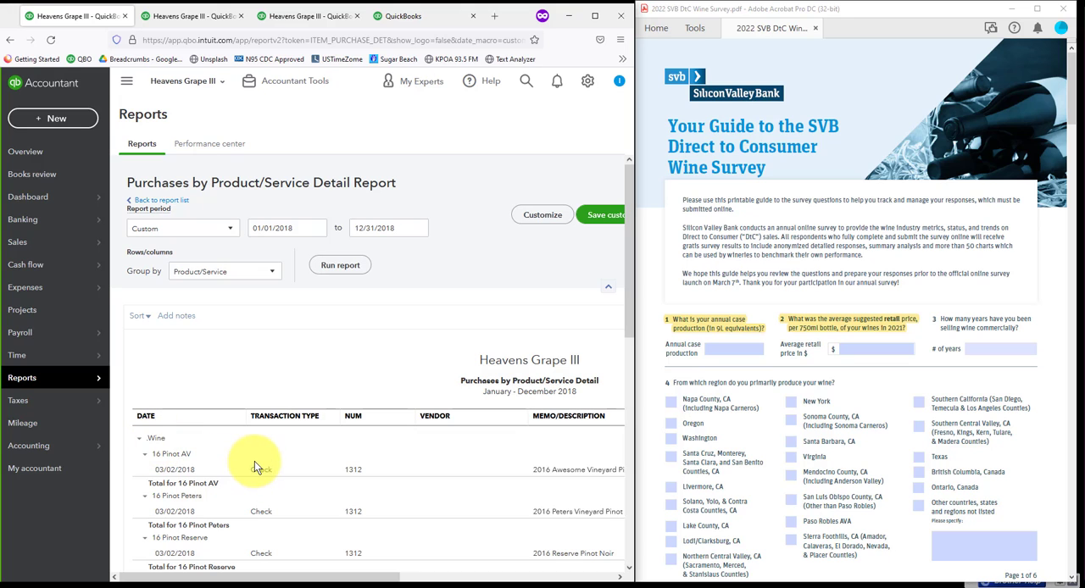
{"action": "scroll", "coordinate": [257, 462], "scroll_direction": "down", "scroll_amount": 10}
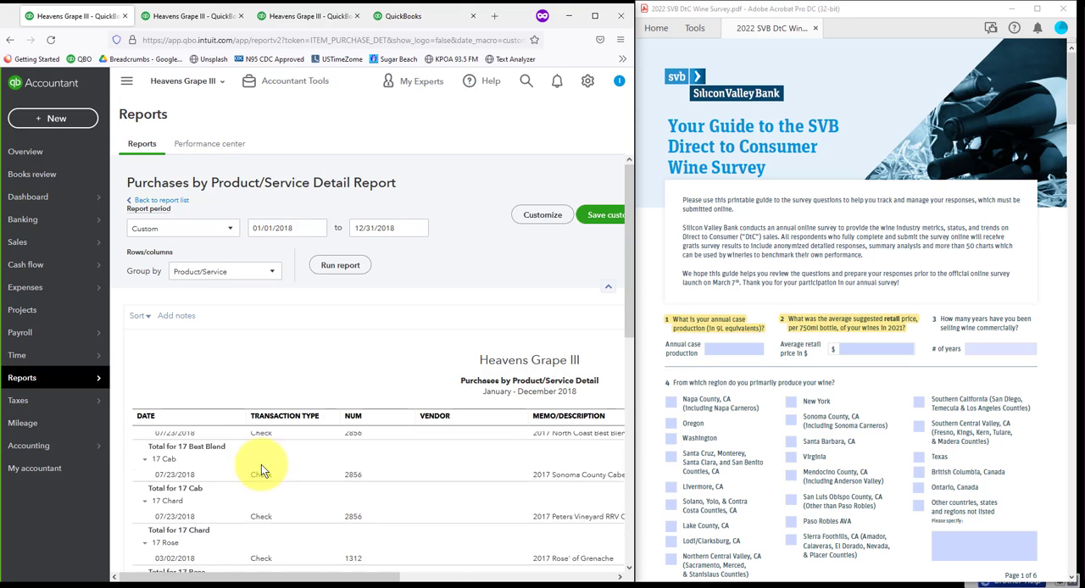
{"action": "scroll", "coordinate": [273, 464], "scroll_direction": "up", "scroll_amount": 1}
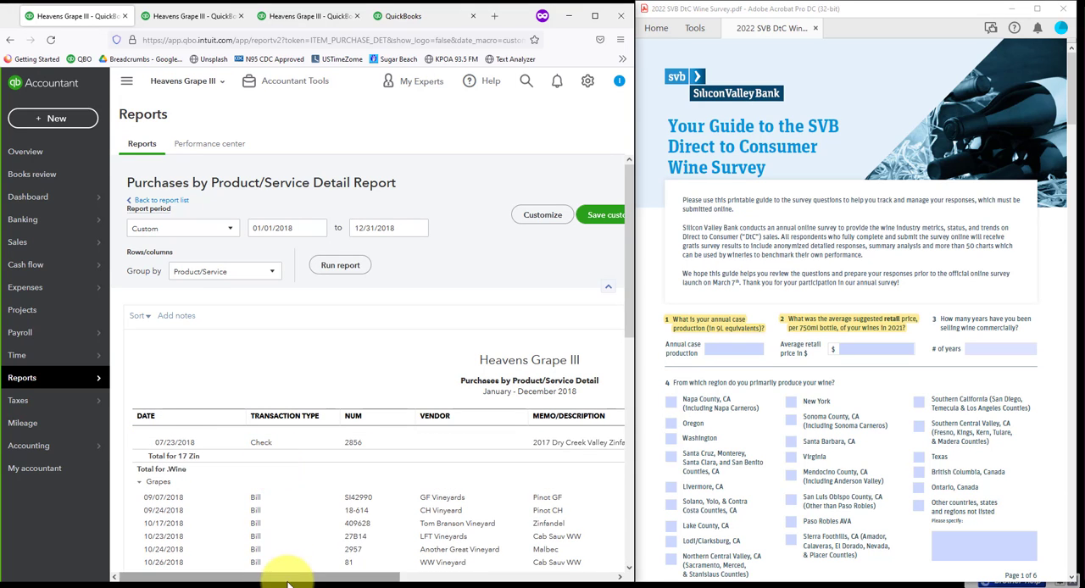
{"action": "mouse_move", "coordinate": [295, 581]}
{"action": "left_mouse_down"}
{"action": "mouse_move", "coordinate": [411, 582]}
{"action": "mouse_move", "coordinate": [304, 580]}
{"action": "left_mouse_up"}
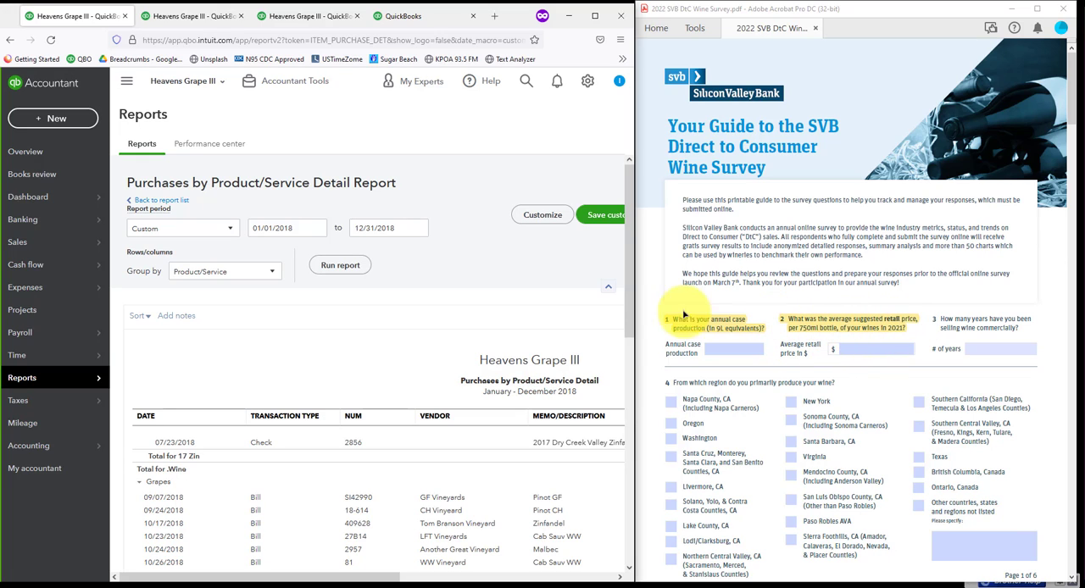
Step: Look through the standard report list for the Sales by Product/Service Summary report
{"action": "left_click", "coordinate": [191, 20]}
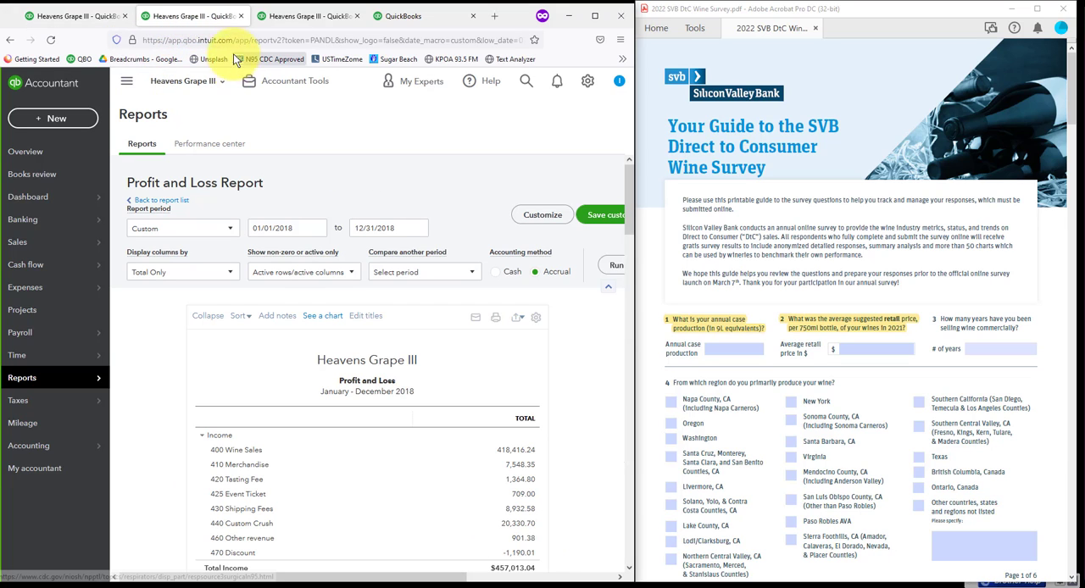
{"action": "left_click", "coordinate": [403, 17]}
{"action": "left_click", "coordinate": [28, 381]}
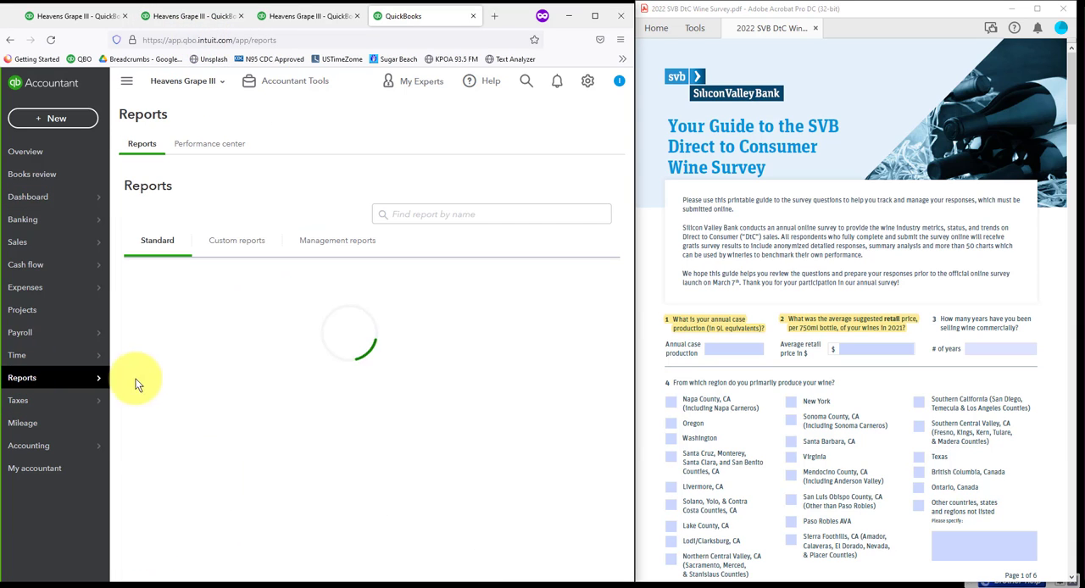
{"action": "scroll", "coordinate": [174, 397], "scroll_direction": "down", "scroll_amount": 10}
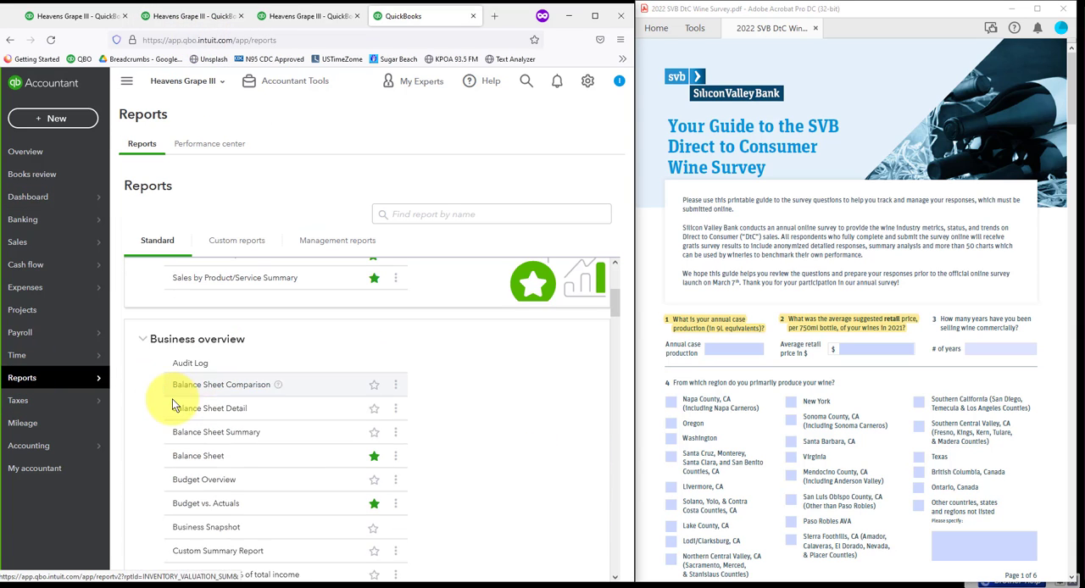
{"action": "scroll", "coordinate": [156, 409], "scroll_direction": "down", "scroll_amount": 6}
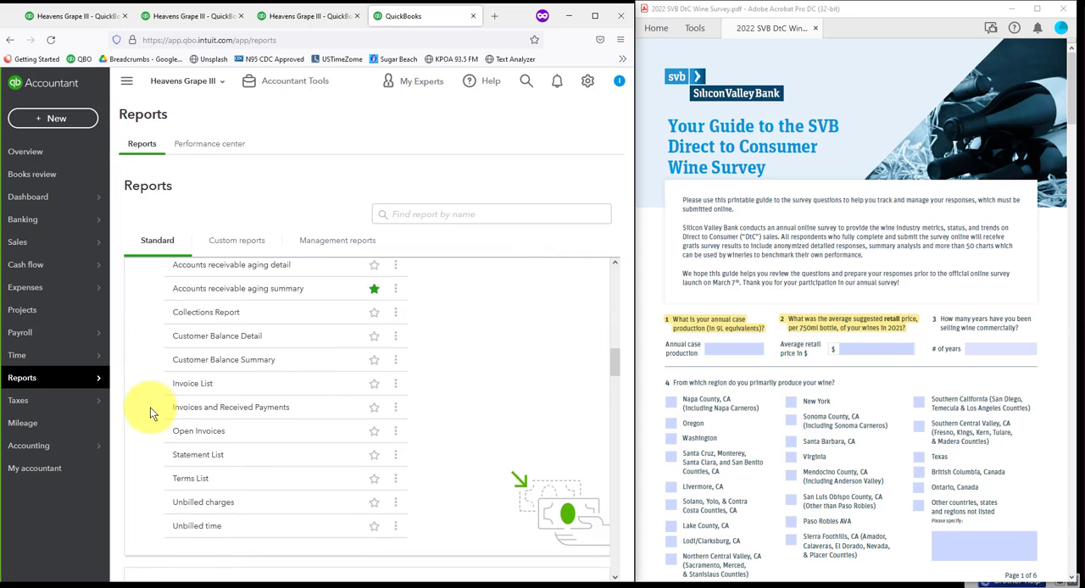
{"action": "scroll", "coordinate": [153, 407], "scroll_direction": "down", "scroll_amount": 5}
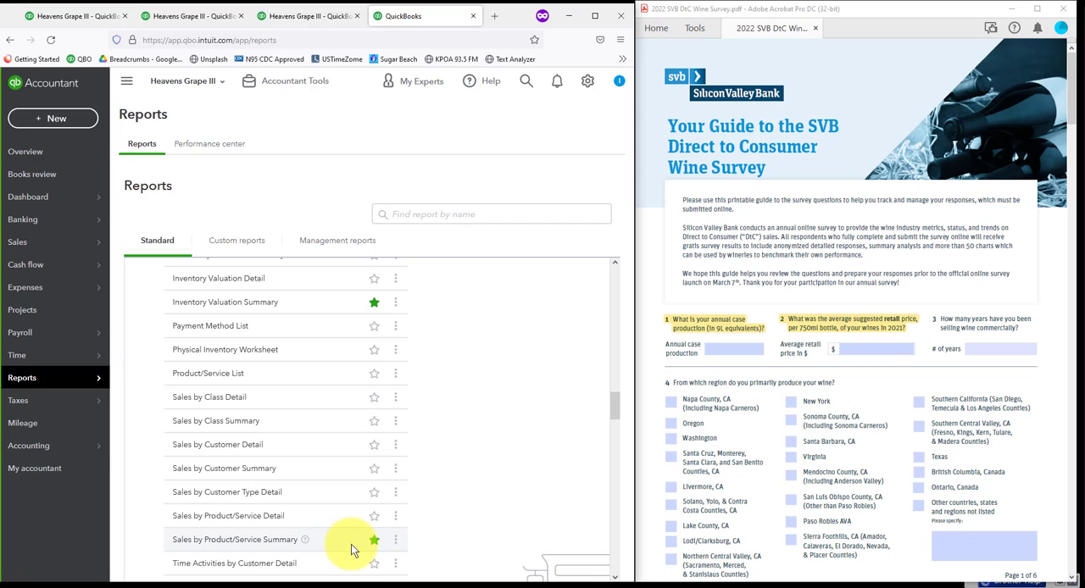
{"action": "scroll", "coordinate": [316, 521], "scroll_direction": "up", "scroll_amount": 3}
{"action": "scroll", "coordinate": [312, 519], "scroll_direction": "up", "scroll_amount": 15}
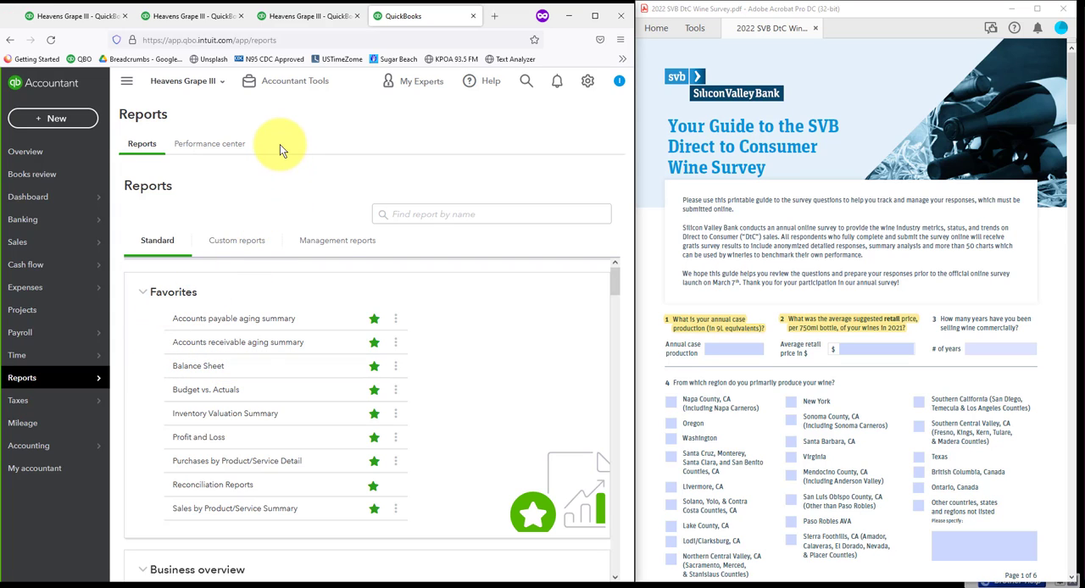
Step: Customize the already open 2018 Sales by Product/Service Summary report to filter by the Retail class, and run it
{"action": "left_click", "coordinate": [298, 17]}
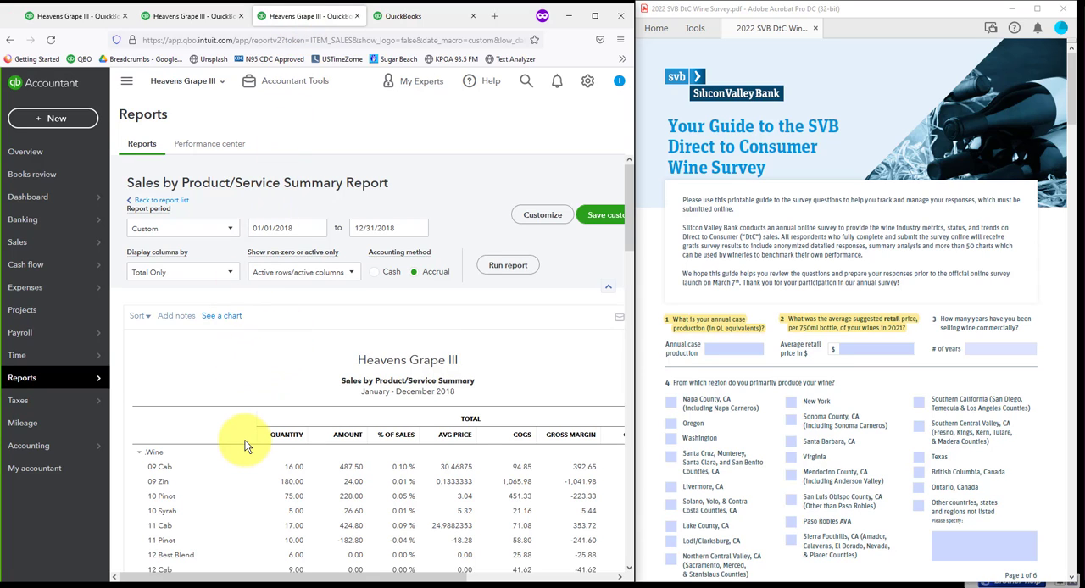
{"action": "left_click", "coordinate": [544, 217]}
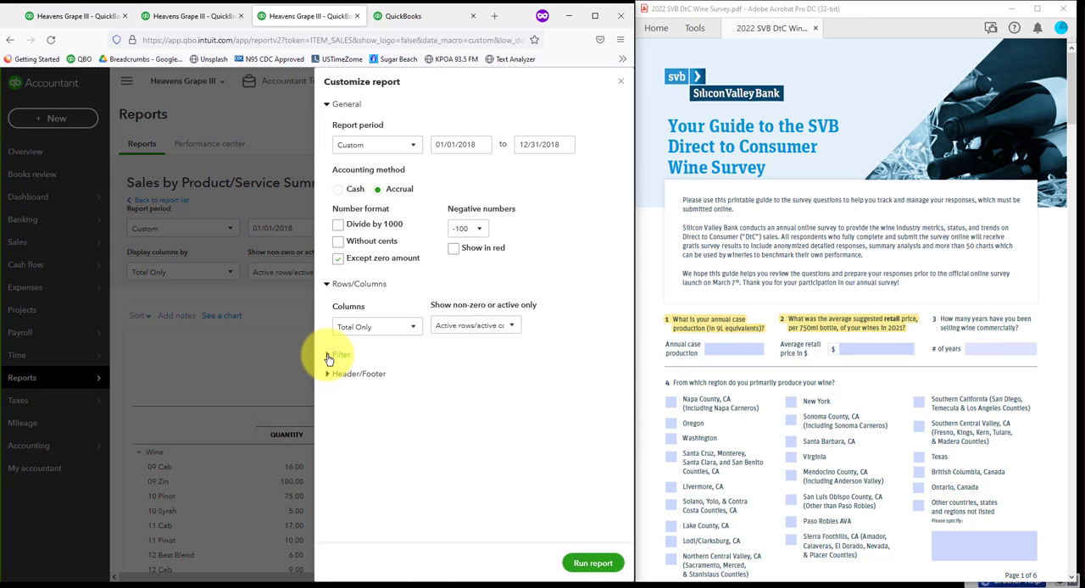
{"action": "left_click", "coordinate": [329, 356]}
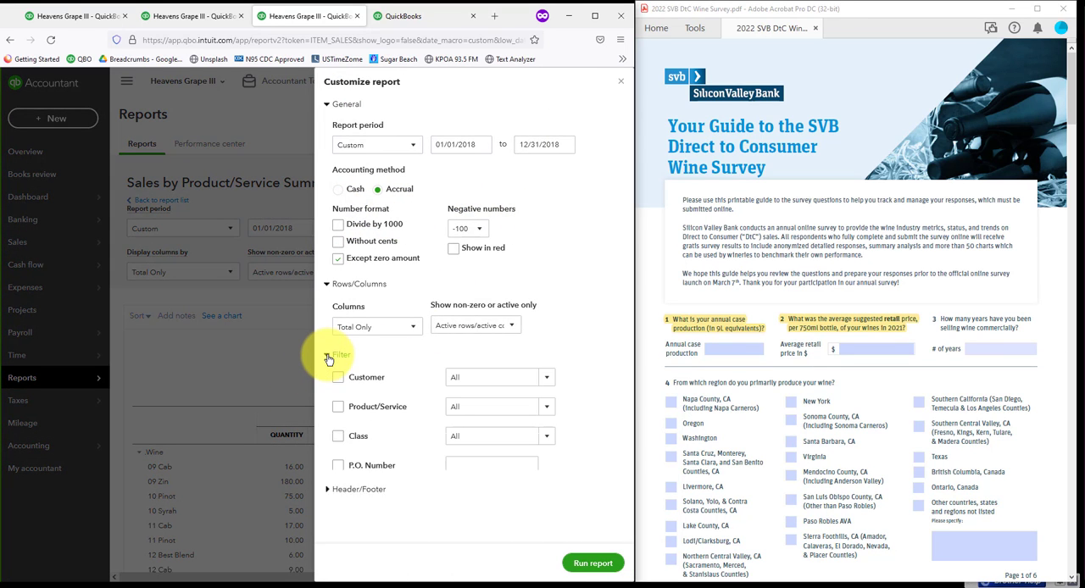
{"action": "left_click", "coordinate": [338, 437]}
{"action": "left_click", "coordinate": [548, 379]}
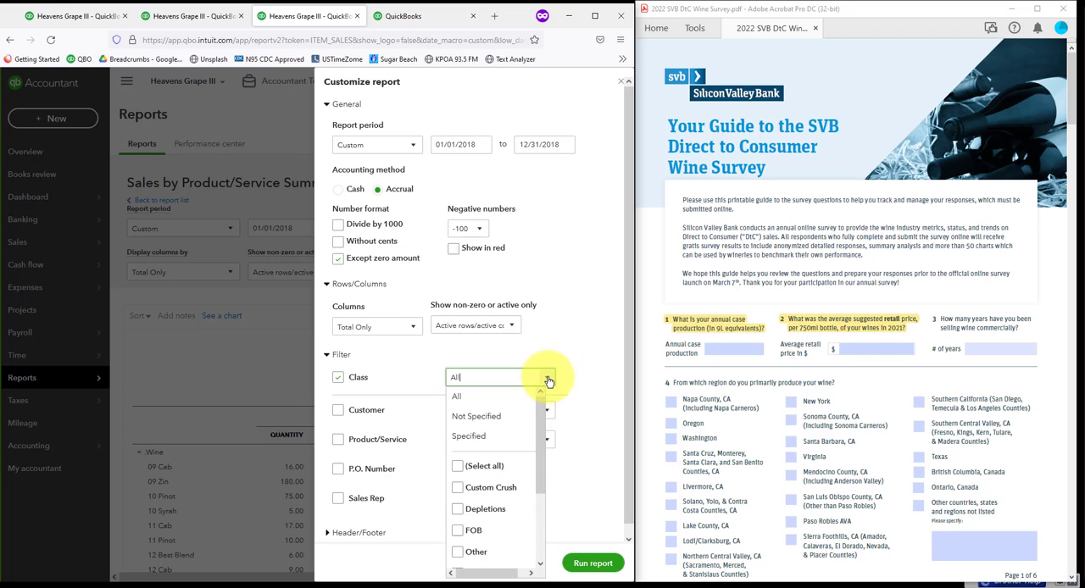
{"action": "left_click_drag", "start_coordinate": [542, 434], "coordinate": [542, 495]}
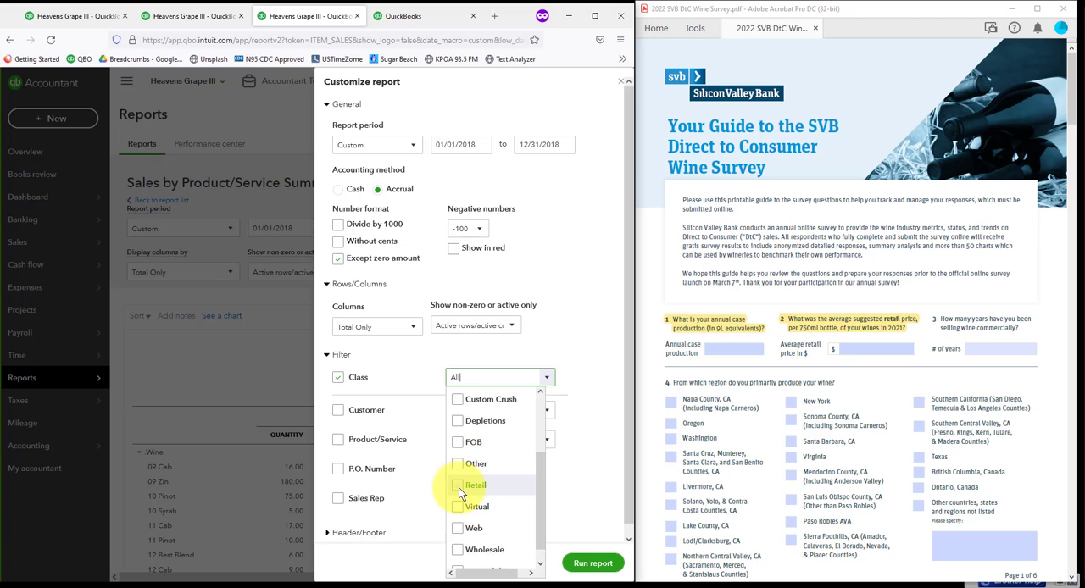
{"action": "left_click", "coordinate": [459, 487]}
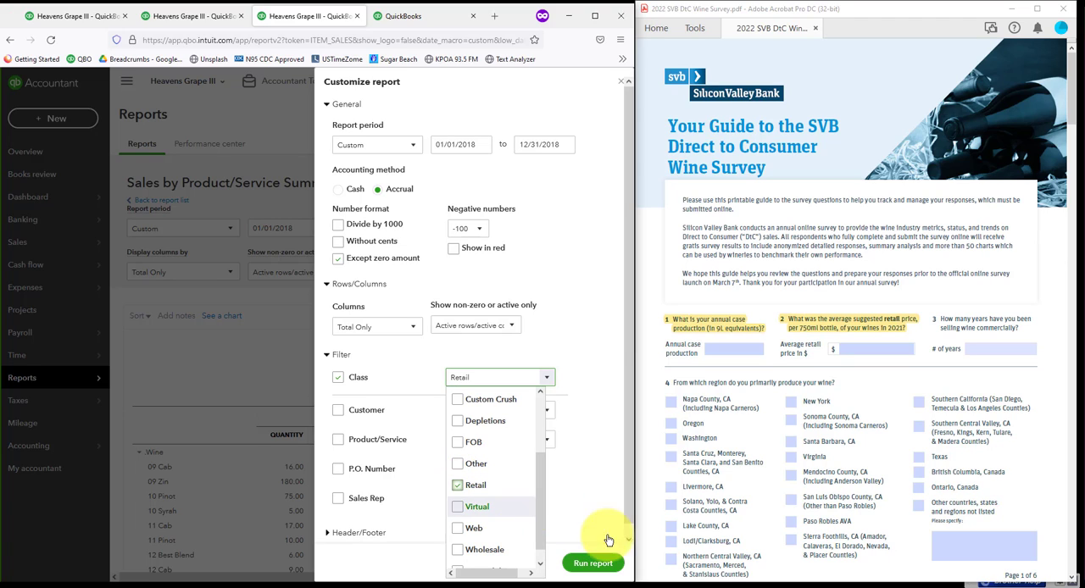
{"action": "left_click", "coordinate": [593, 562]}
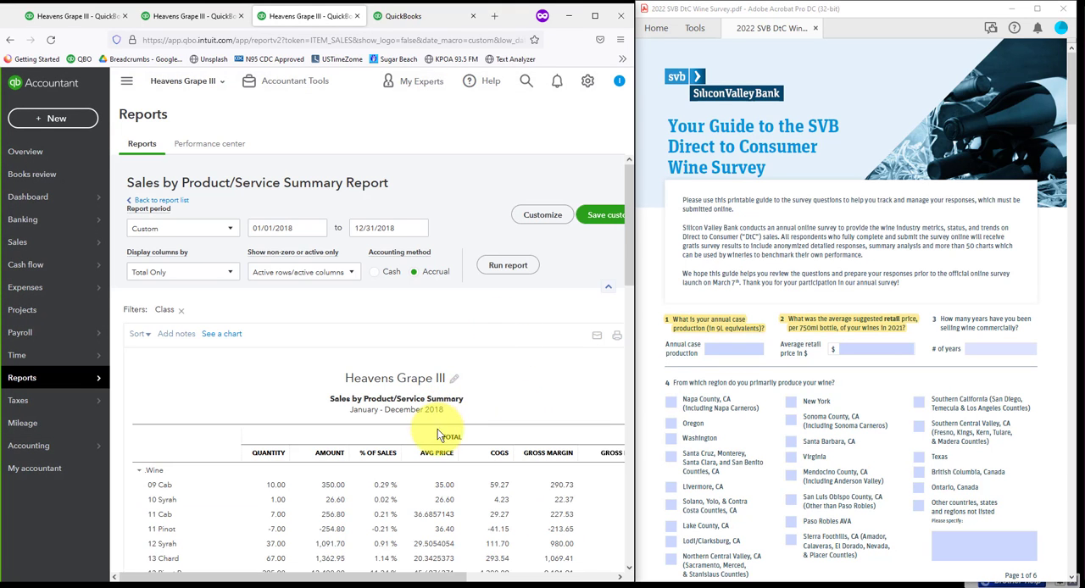
Step: Review the retail wines' average prices and total sales, and find survey question 9 on the average tasting room purchase
{"action": "scroll", "coordinate": [451, 467], "scroll_direction": "down", "scroll_amount": 5}
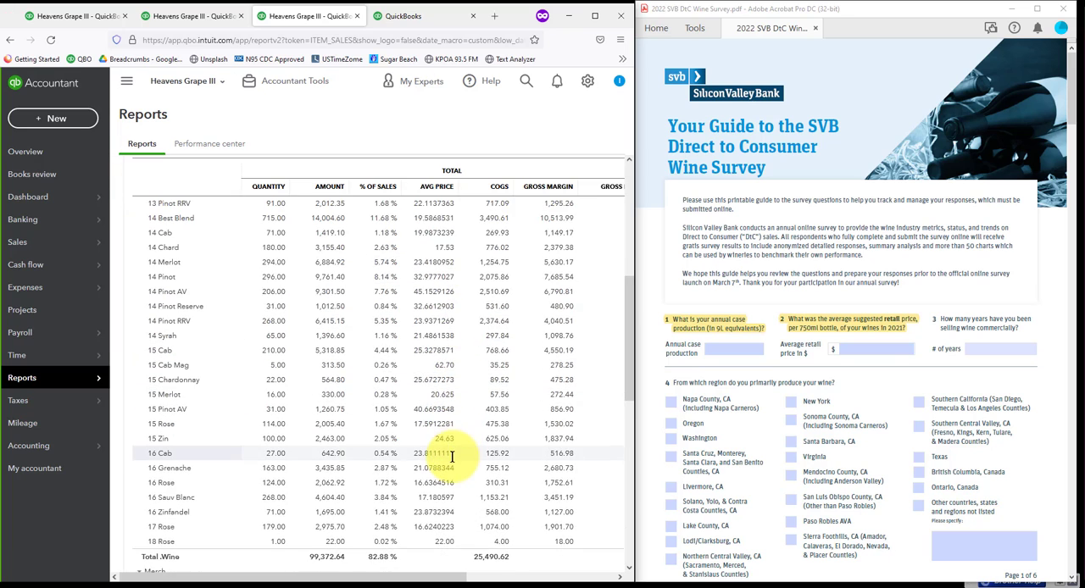
{"action": "scroll", "coordinate": [452, 458], "scroll_direction": "down", "scroll_amount": 2}
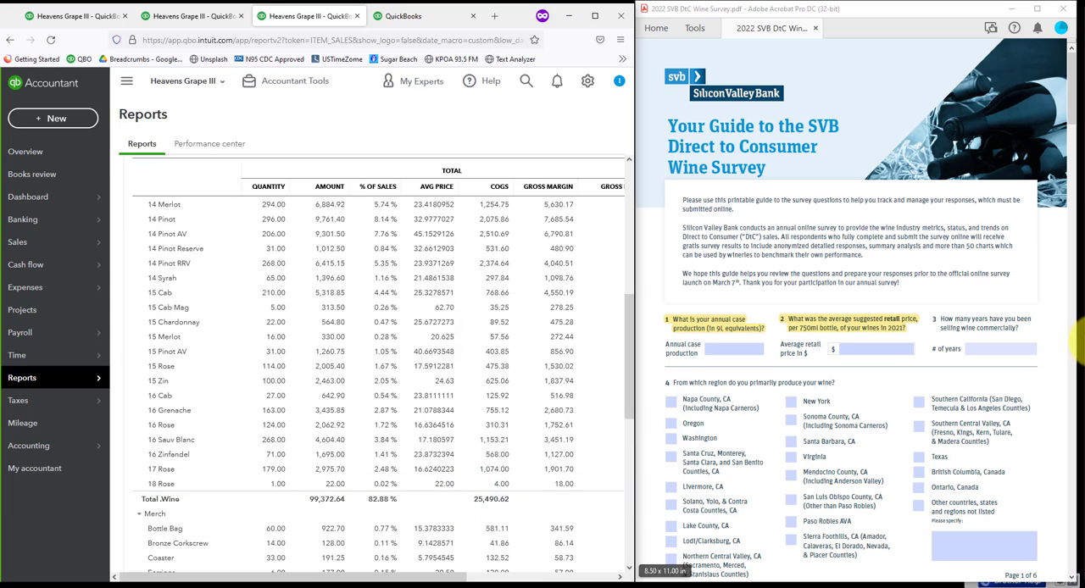
{"action": "scroll", "coordinate": [890, 386], "scroll_direction": "down", "scroll_amount": 10}
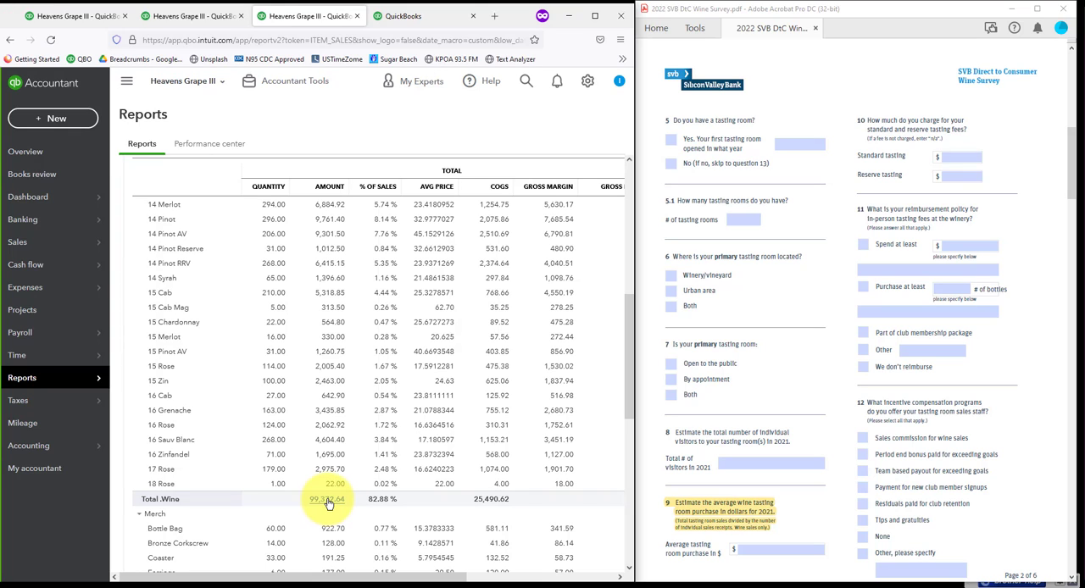
Step: Look through the standard report list for the Profit and Loss report
{"action": "left_click", "coordinate": [187, 18]}
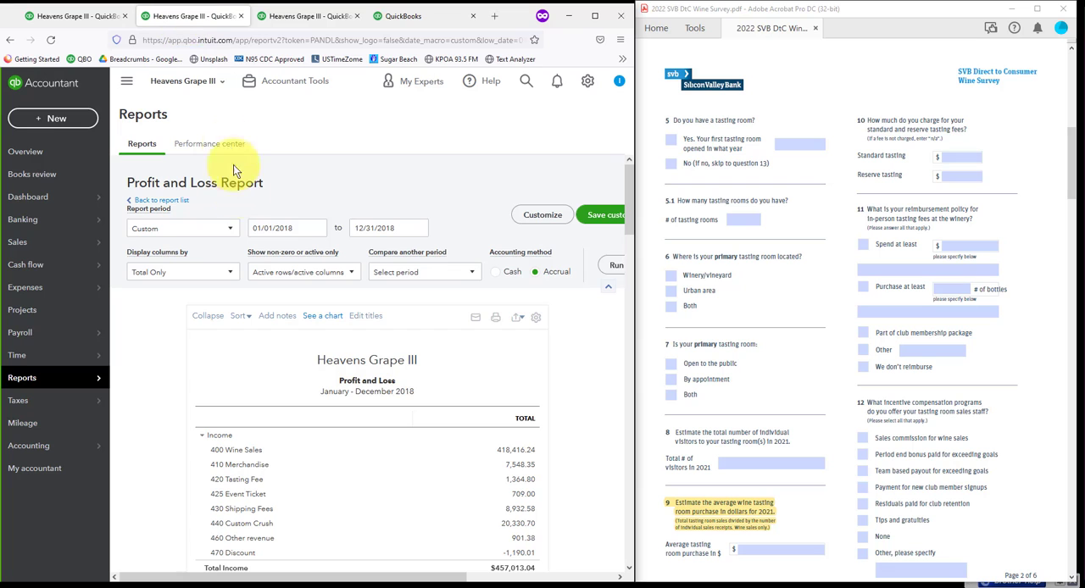
{"action": "left_click", "coordinate": [415, 15]}
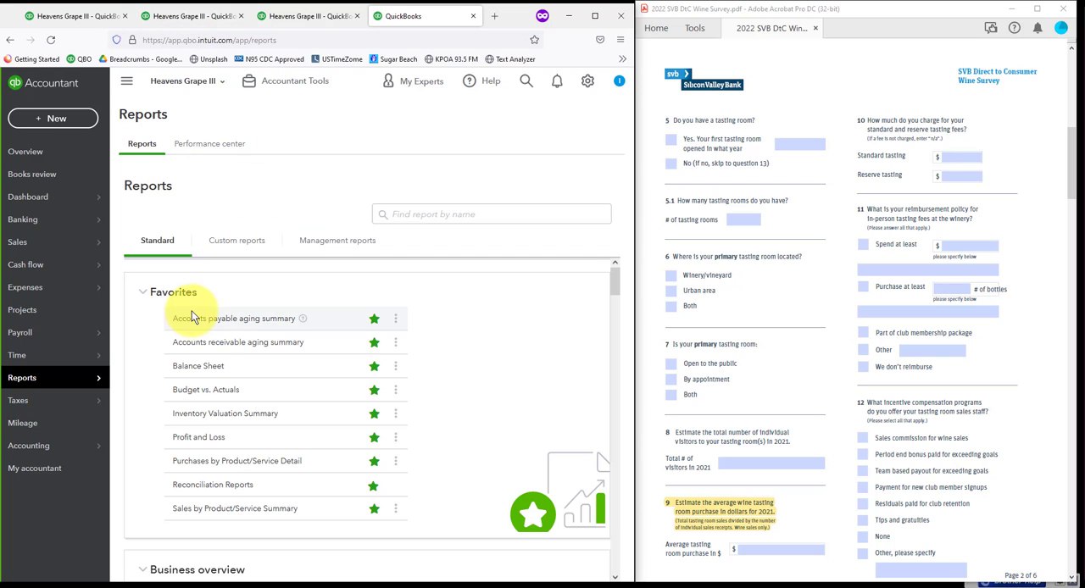
{"action": "scroll", "coordinate": [203, 343], "scroll_direction": "down", "scroll_amount": 3}
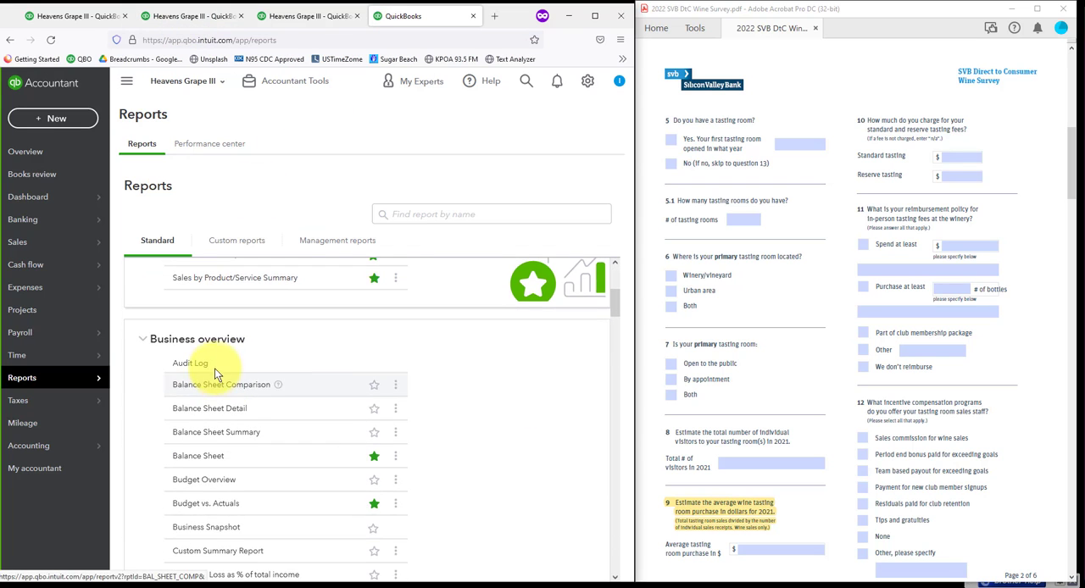
{"action": "scroll", "coordinate": [202, 398], "scroll_direction": "down", "scroll_amount": 2}
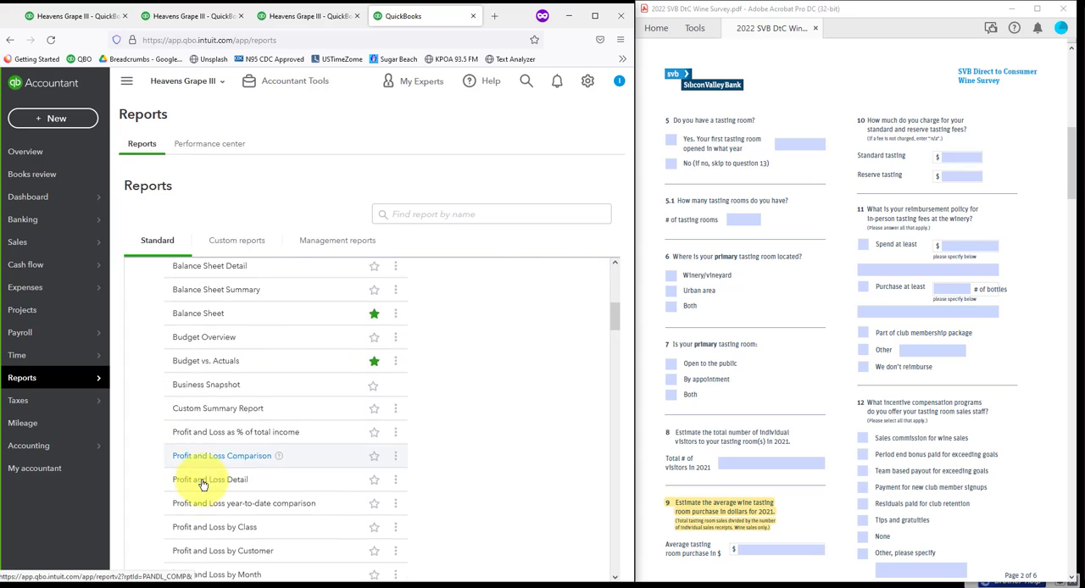
{"action": "scroll", "coordinate": [202, 485], "scroll_direction": "down", "scroll_amount": 2}
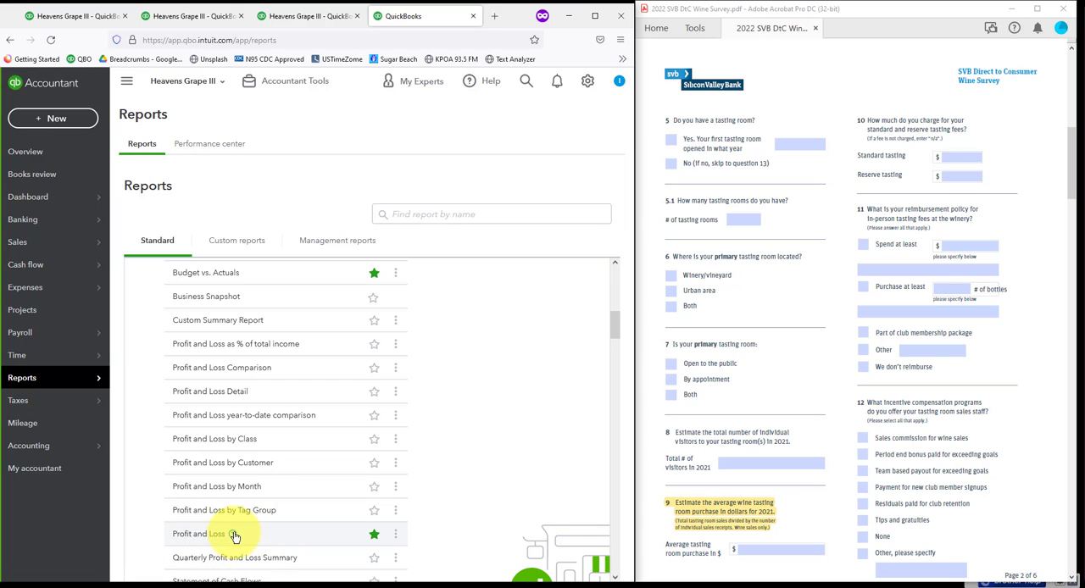
{"action": "scroll", "coordinate": [271, 492], "scroll_direction": "up", "scroll_amount": 8}
Step: Display the already open 2018 Profit and Loss report's columns by Classes and run the report
{"action": "left_click", "coordinate": [207, 19]}
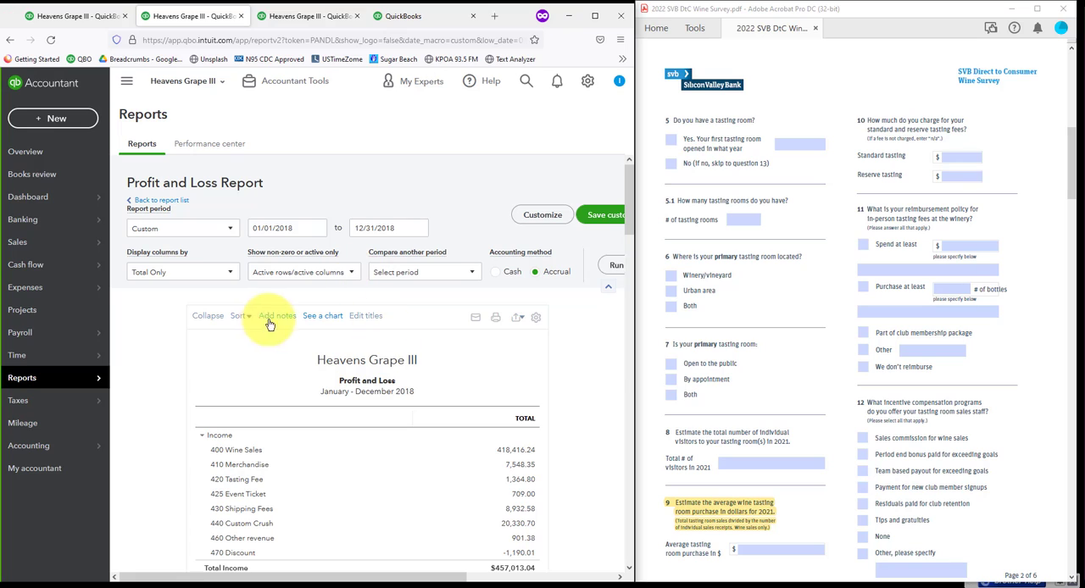
{"action": "left_click", "coordinate": [231, 276]}
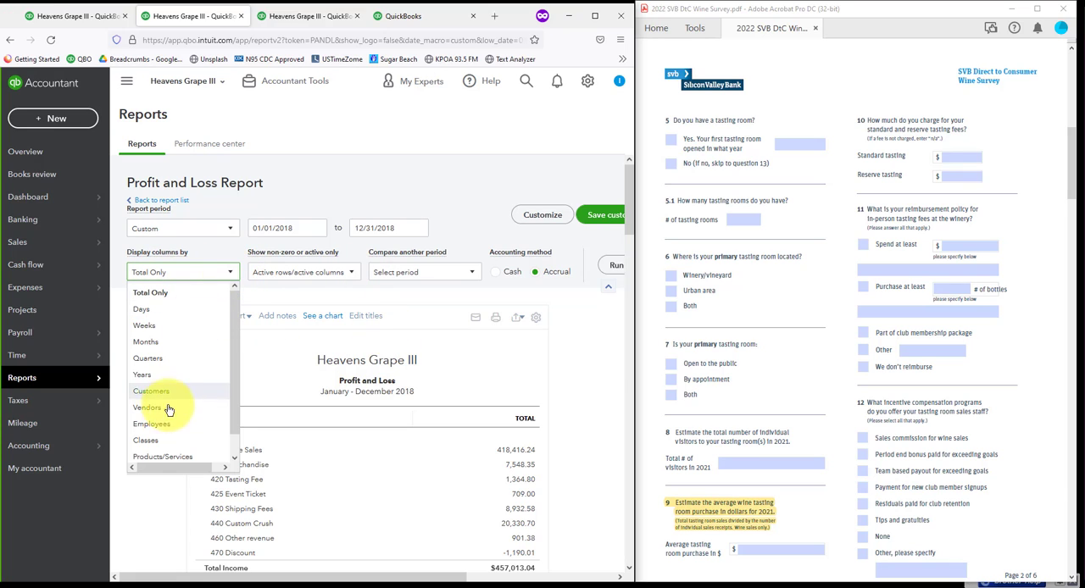
{"action": "left_click", "coordinate": [148, 449]}
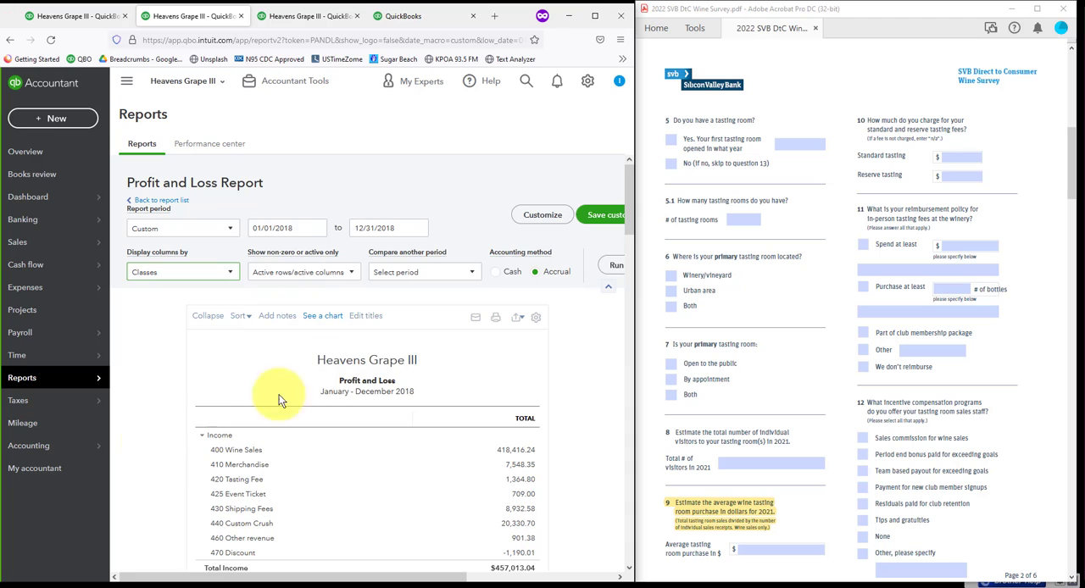
{"action": "left_click", "coordinate": [615, 270]}
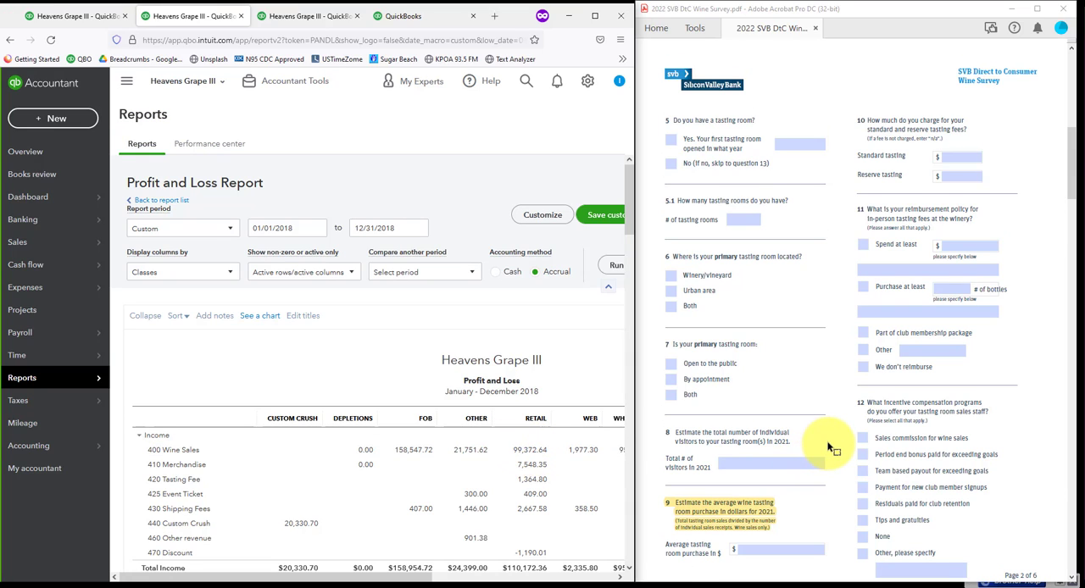
Step: Find survey question 19 on annual sales per wine club member and review the Wine Club column of the Profit and Loss report
{"action": "scroll", "coordinate": [831, 448], "scroll_direction": "down", "scroll_amount": 5}
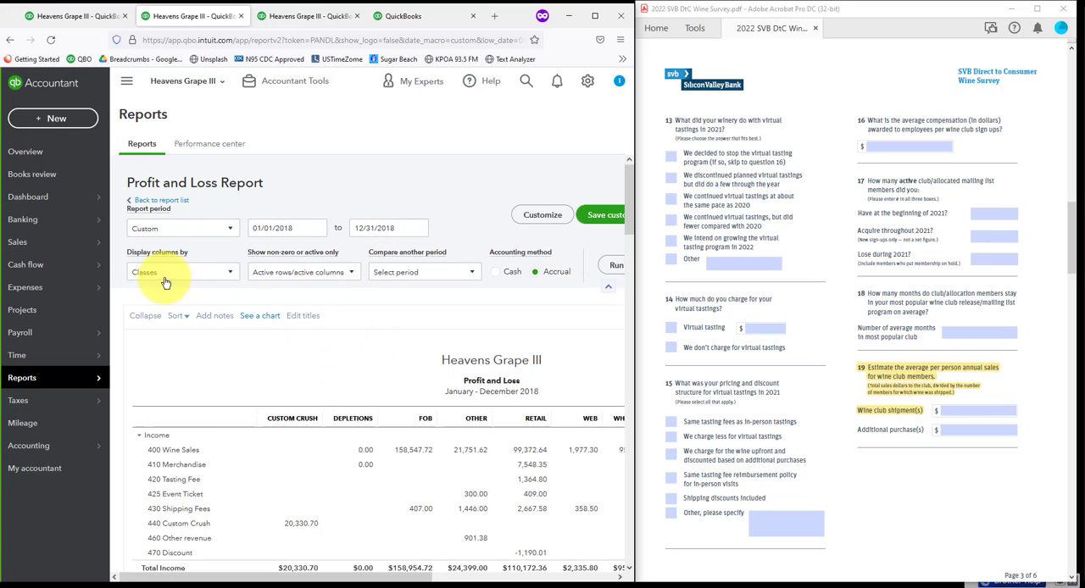
{"action": "left_click_drag", "start_coordinate": [383, 580], "coordinate": [492, 581]}
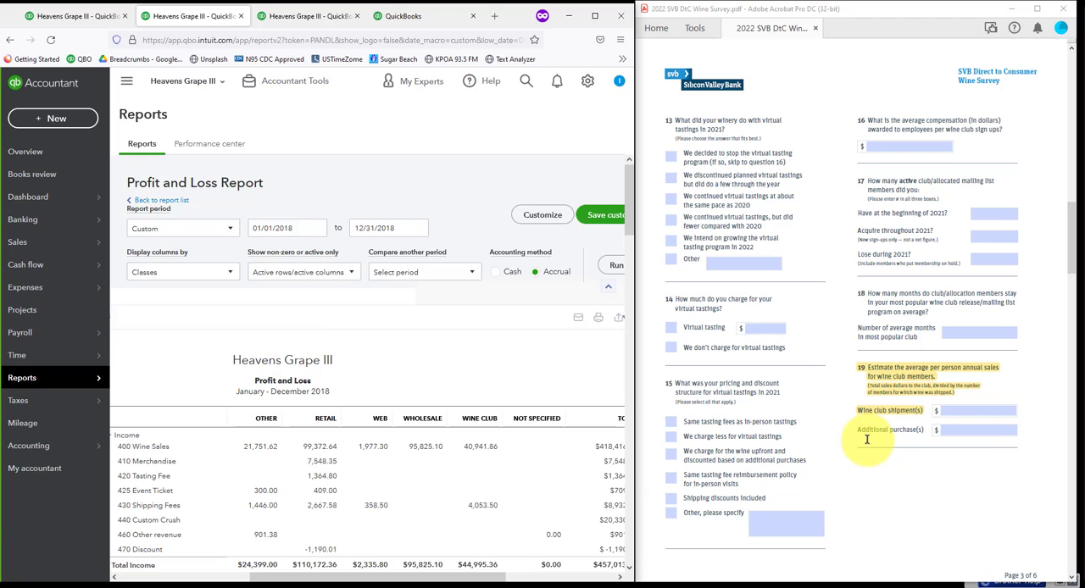
{"action": "left_click", "coordinate": [975, 434]}
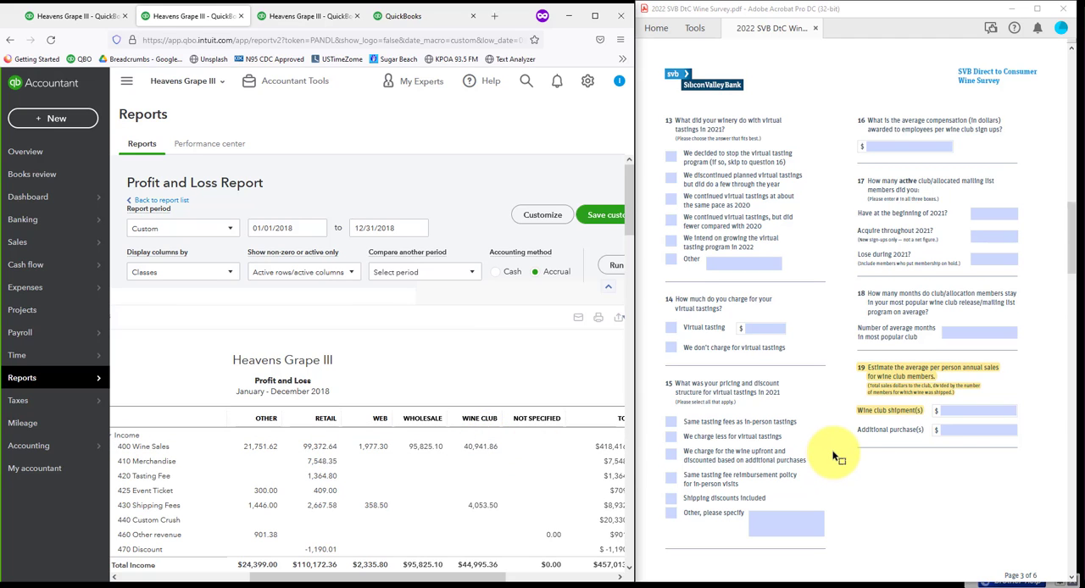
Step: Bring up survey question 23 on sales channels, then customize the Profit and Loss report to add the % of Row column and run it
{"action": "scroll", "coordinate": [835, 458], "scroll_direction": "down", "scroll_amount": 5}
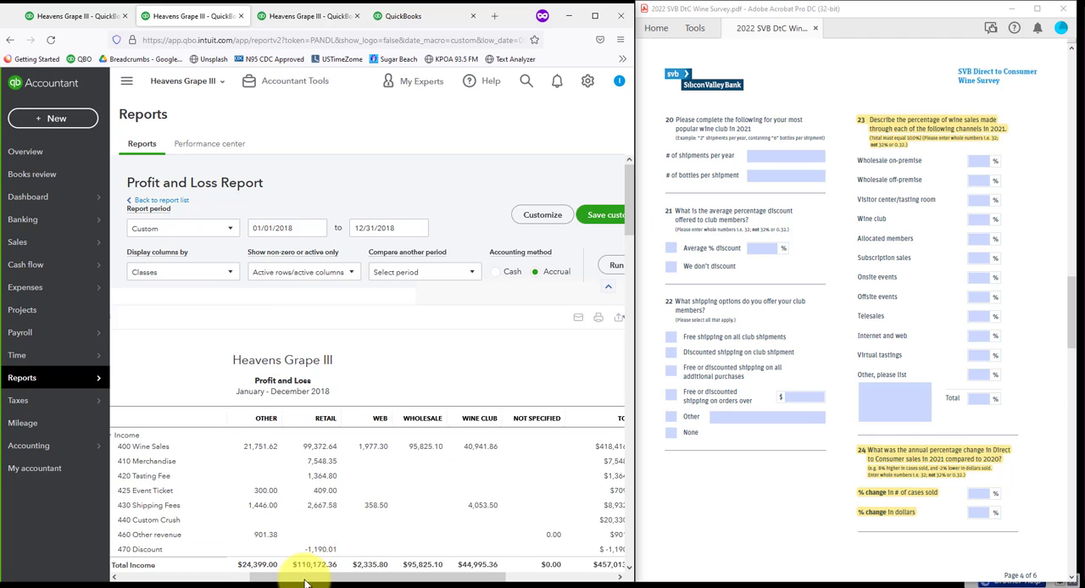
{"action": "left_click_drag", "start_coordinate": [310, 577], "coordinate": [393, 579]}
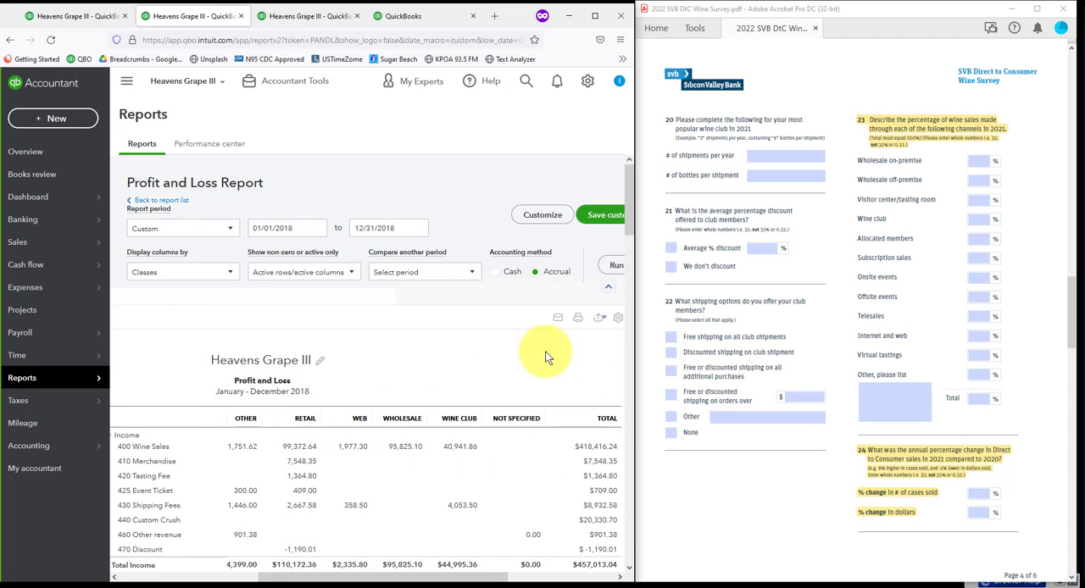
{"action": "left_click", "coordinate": [537, 217]}
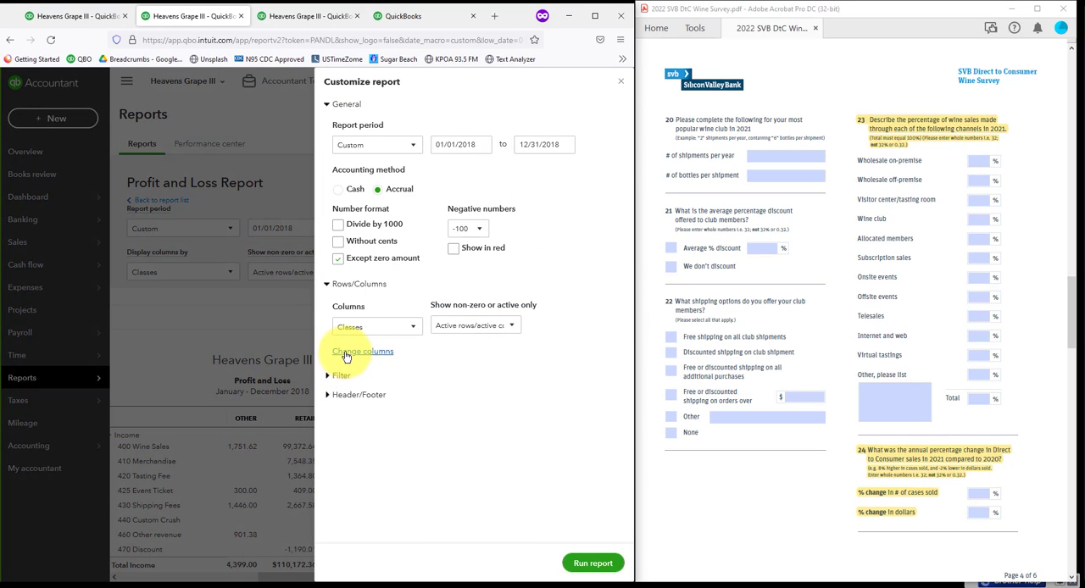
{"action": "left_click", "coordinate": [345, 353]}
{"action": "scroll", "coordinate": [323, 464], "scroll_direction": "down", "scroll_amount": 1}
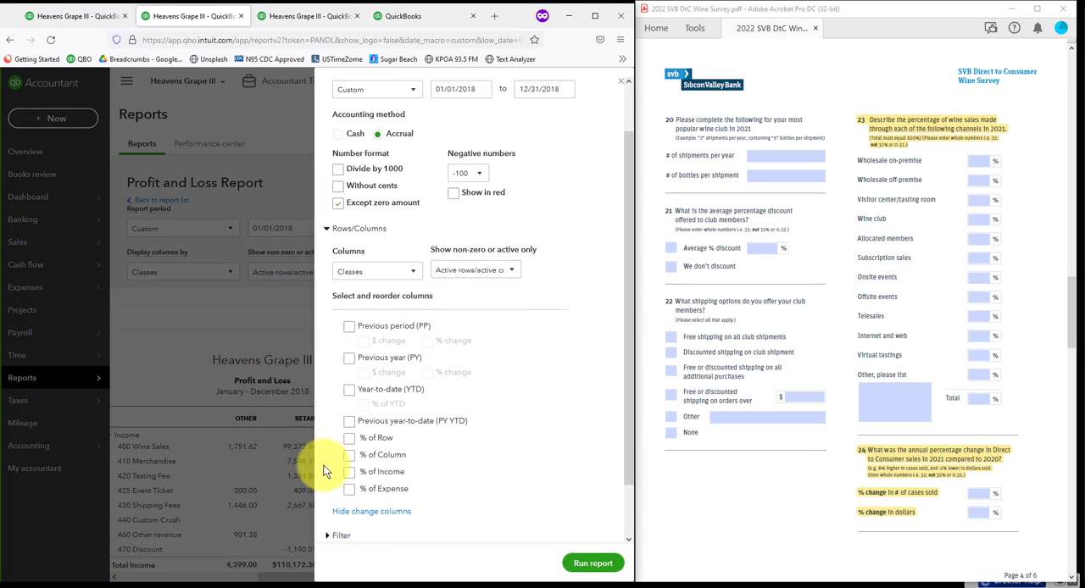
{"action": "left_click", "coordinate": [351, 434]}
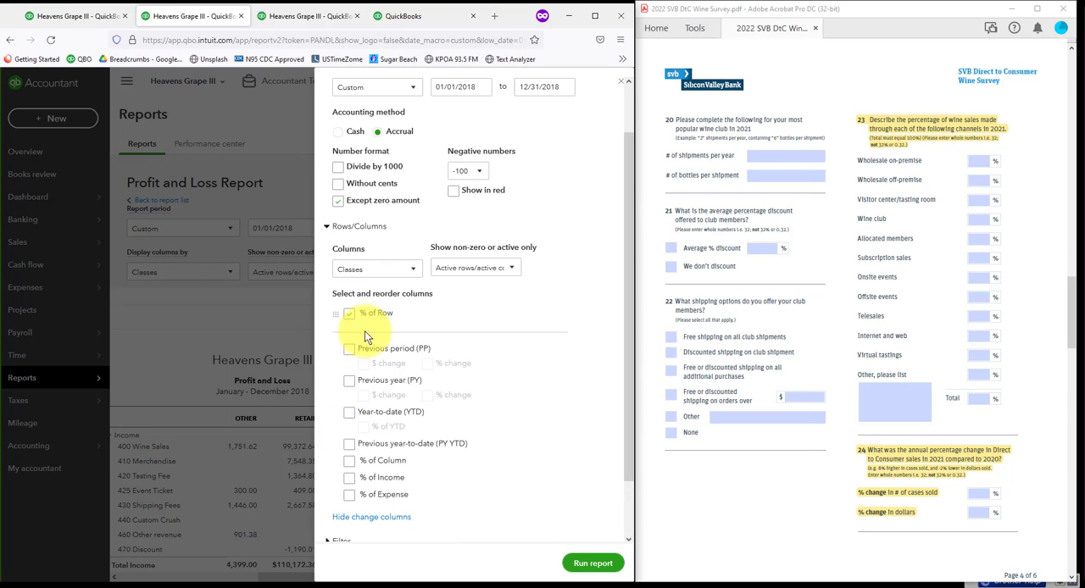
{"action": "left_click", "coordinate": [593, 564]}
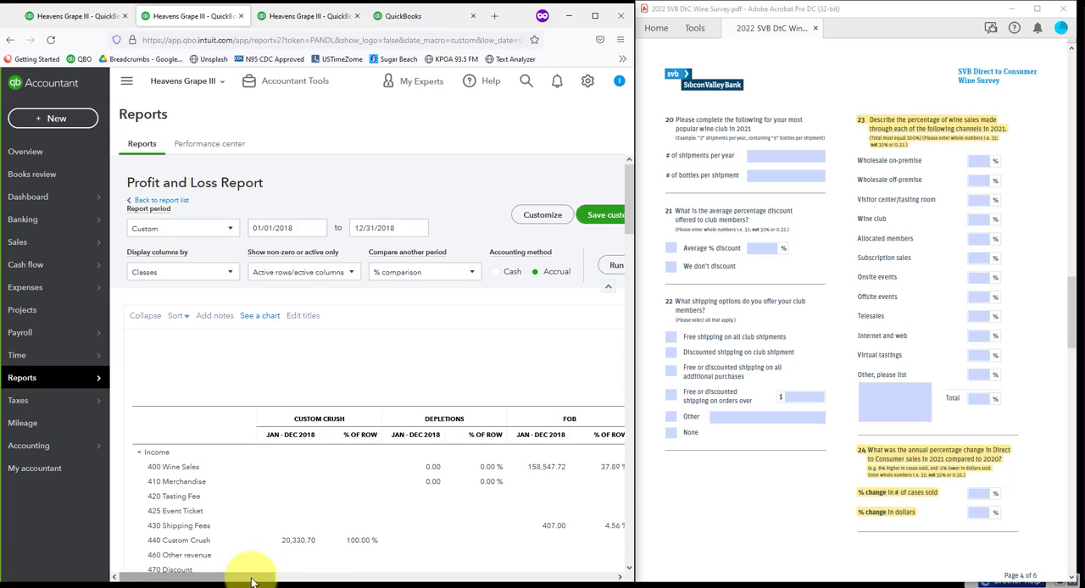
Step: Examine each class's percentage of wine sales across the Profit and Loss report against the channels in survey question 23
{"action": "left_click_drag", "start_coordinate": [251, 579], "coordinate": [436, 580]}
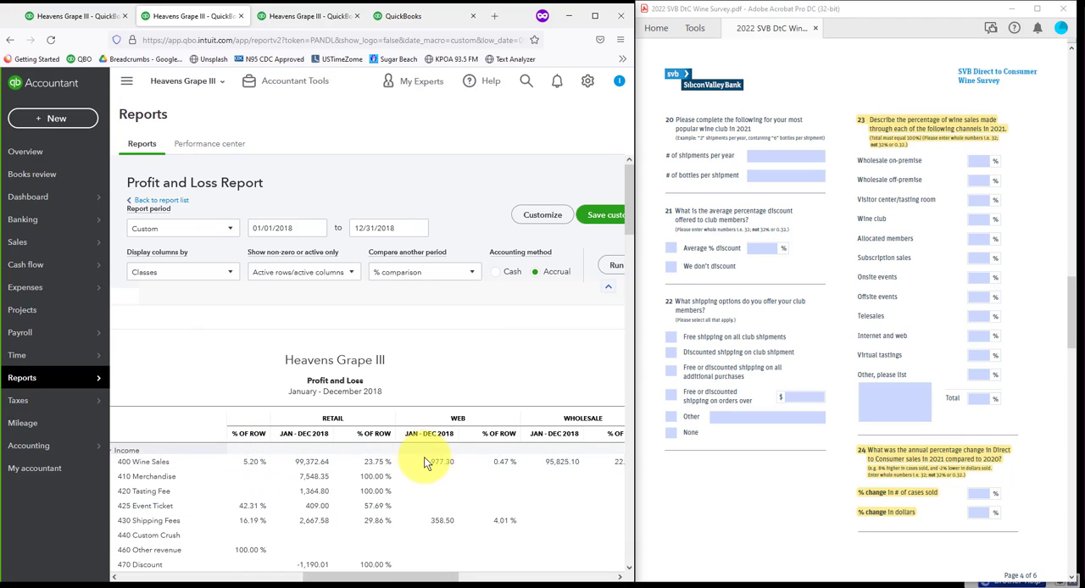
{"action": "left_click_drag", "start_coordinate": [330, 579], "coordinate": [501, 579]}
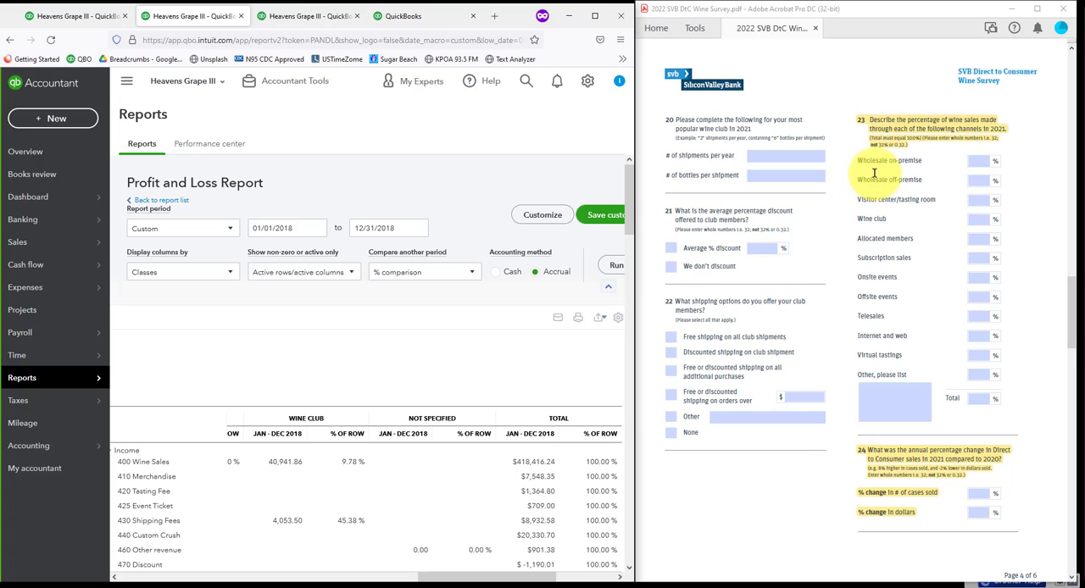
{"action": "left_click_drag", "start_coordinate": [525, 574], "coordinate": [310, 576]}
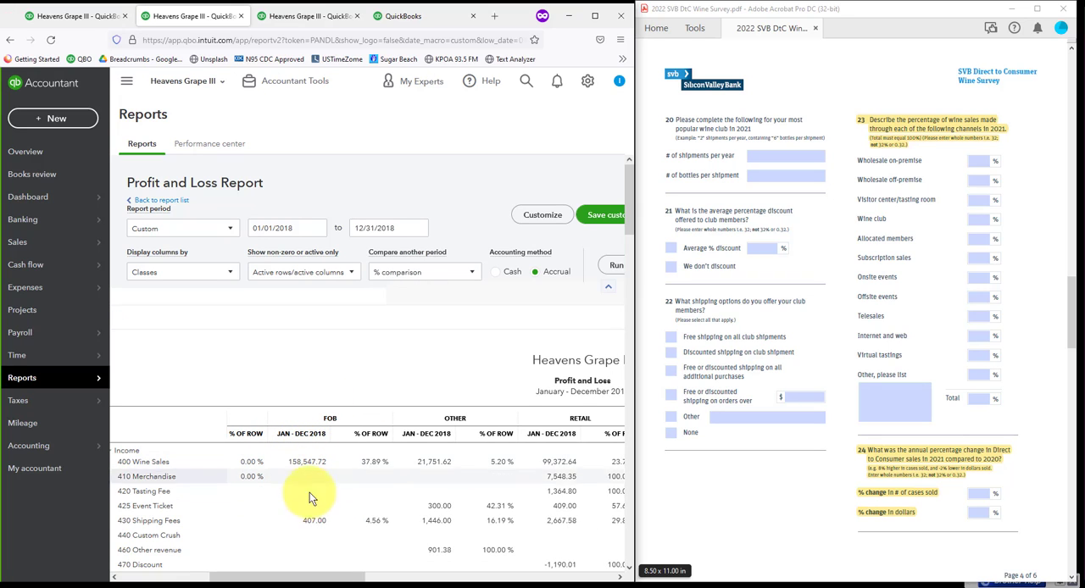
{"action": "left_click_drag", "start_coordinate": [314, 575], "coordinate": [451, 577]}
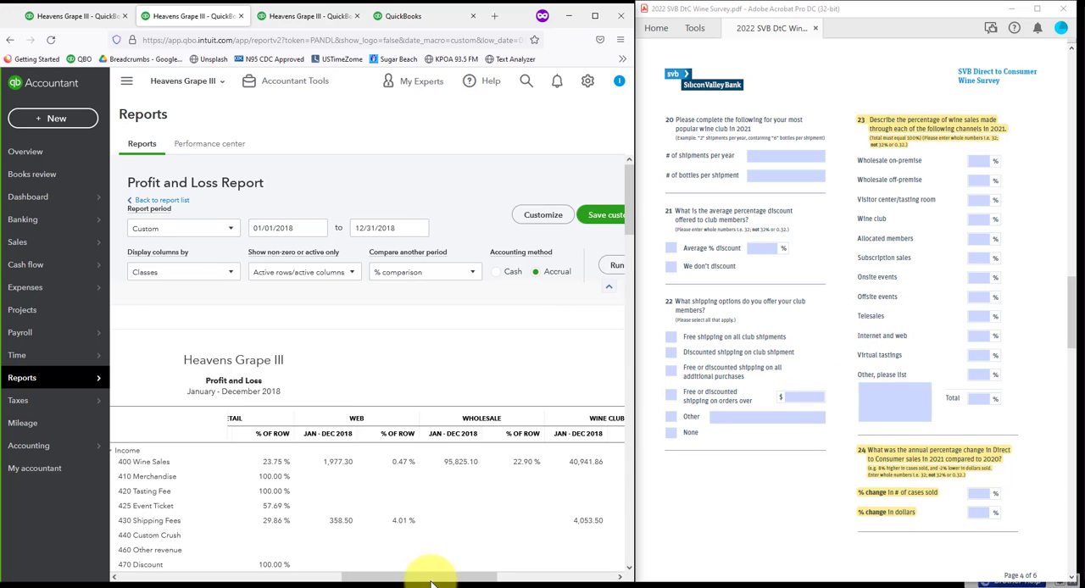
{"action": "left_click_drag", "start_coordinate": [431, 578], "coordinate": [410, 578]}
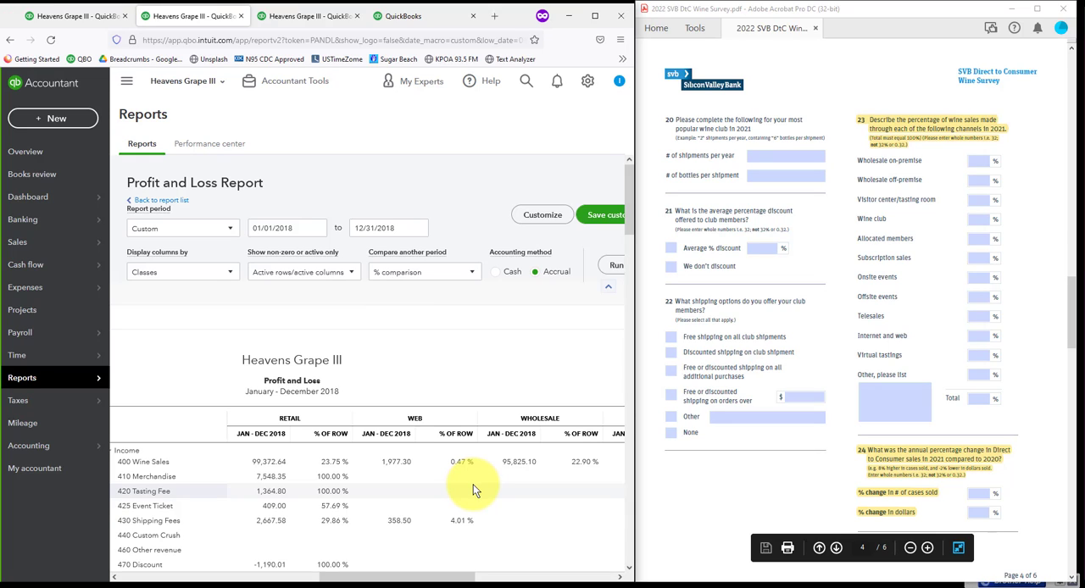
Step: Customize the 2018 Sales by Product/Service Summary report to also include the Virtual, Web and Wine Club classes alongside Retail, and run it
{"action": "left_click", "coordinate": [282, 23]}
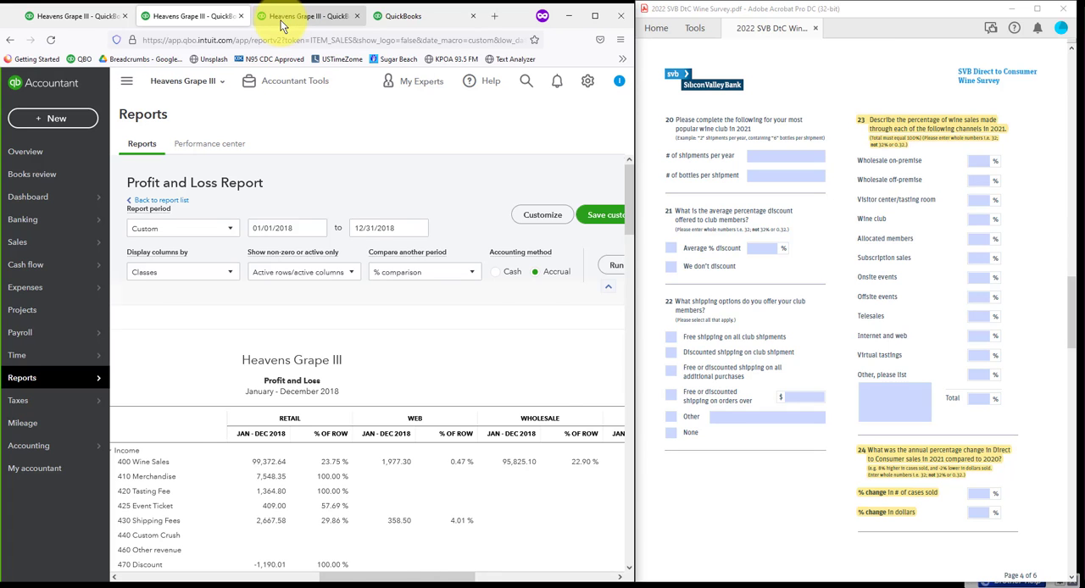
{"action": "scroll", "coordinate": [302, 221], "scroll_direction": "up", "scroll_amount": 2}
{"action": "scroll", "coordinate": [307, 252], "scroll_direction": "up", "scroll_amount": 2}
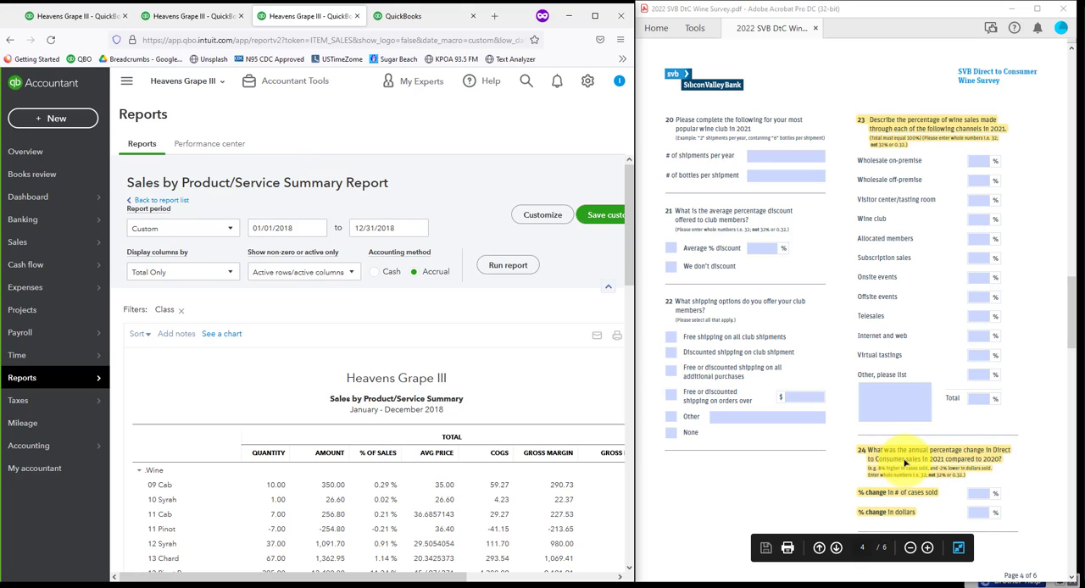
{"action": "left_click", "coordinate": [531, 217]}
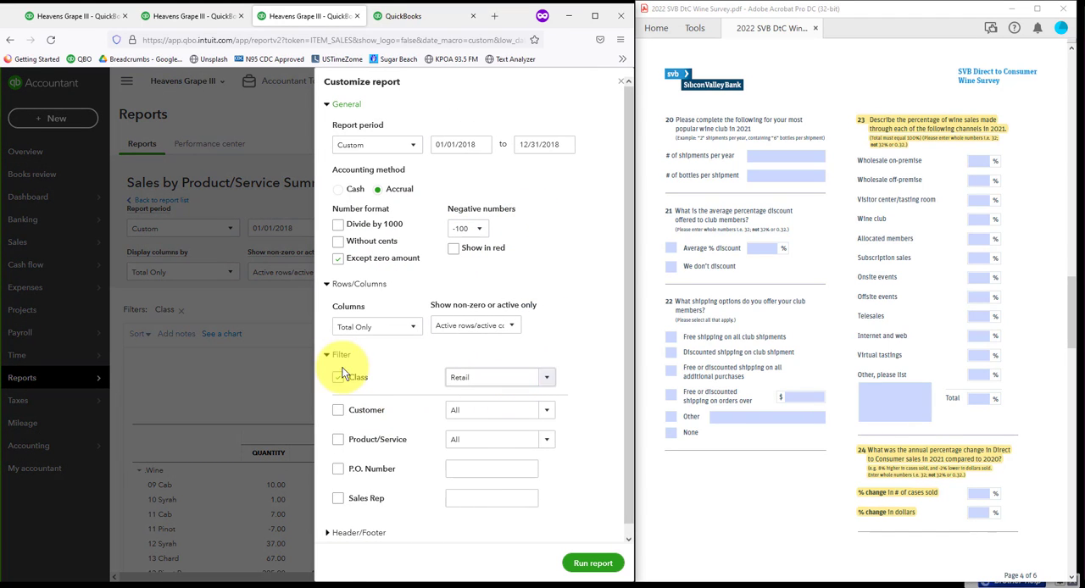
{"action": "left_click", "coordinate": [547, 379]}
{"action": "left_click_drag", "start_coordinate": [540, 415], "coordinate": [541, 482]}
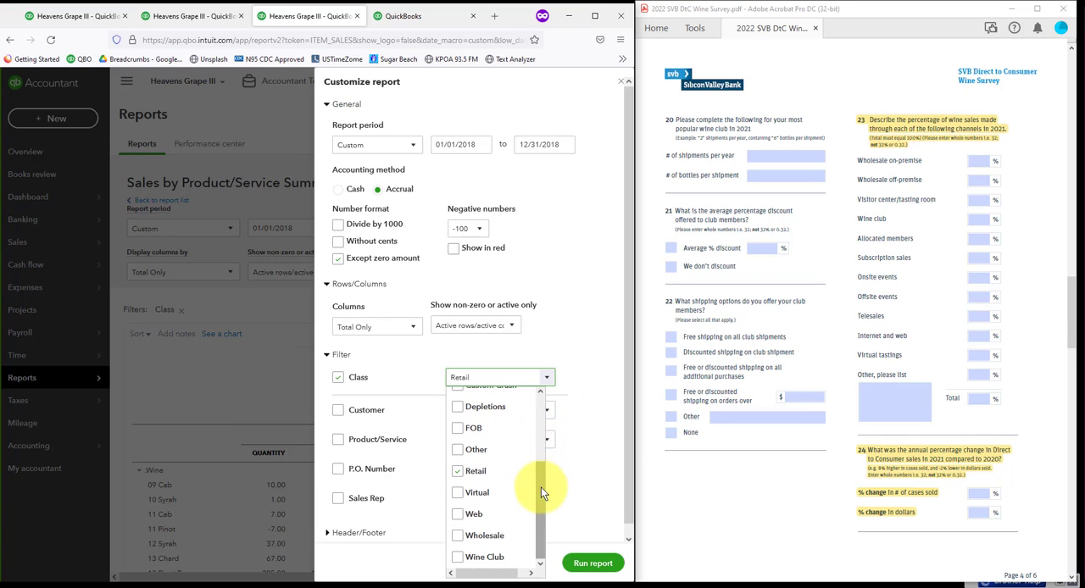
{"action": "left_click", "coordinate": [458, 494]}
{"action": "left_click", "coordinate": [457, 514]}
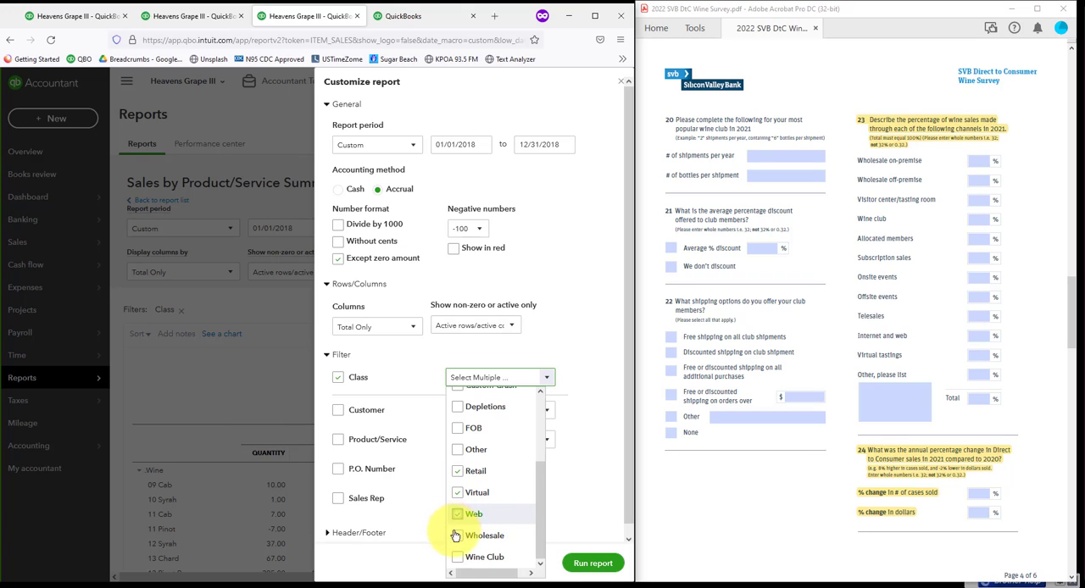
{"action": "left_click", "coordinate": [458, 557]}
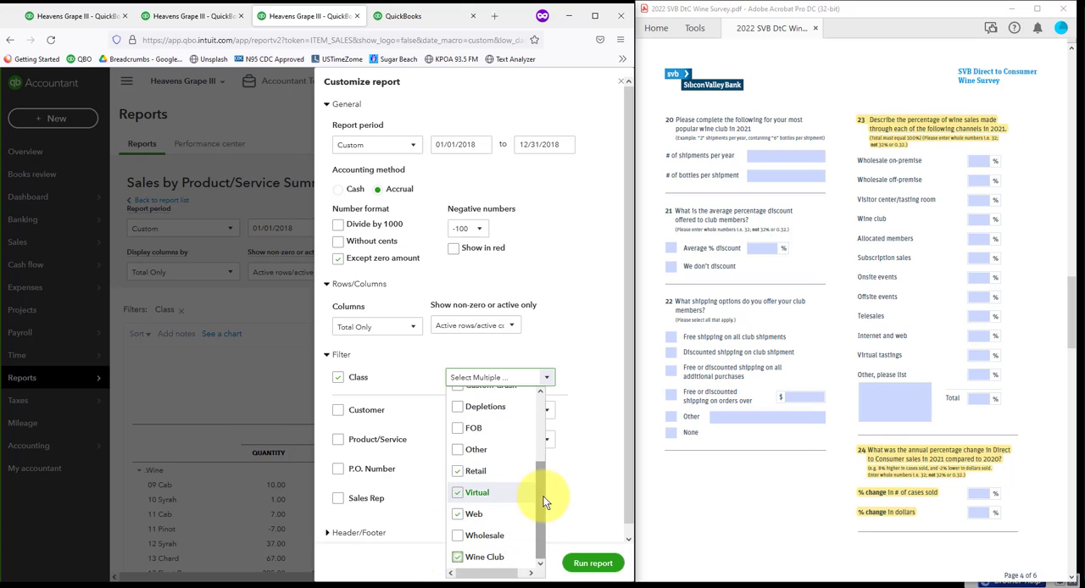
{"action": "left_click", "coordinate": [593, 563]}
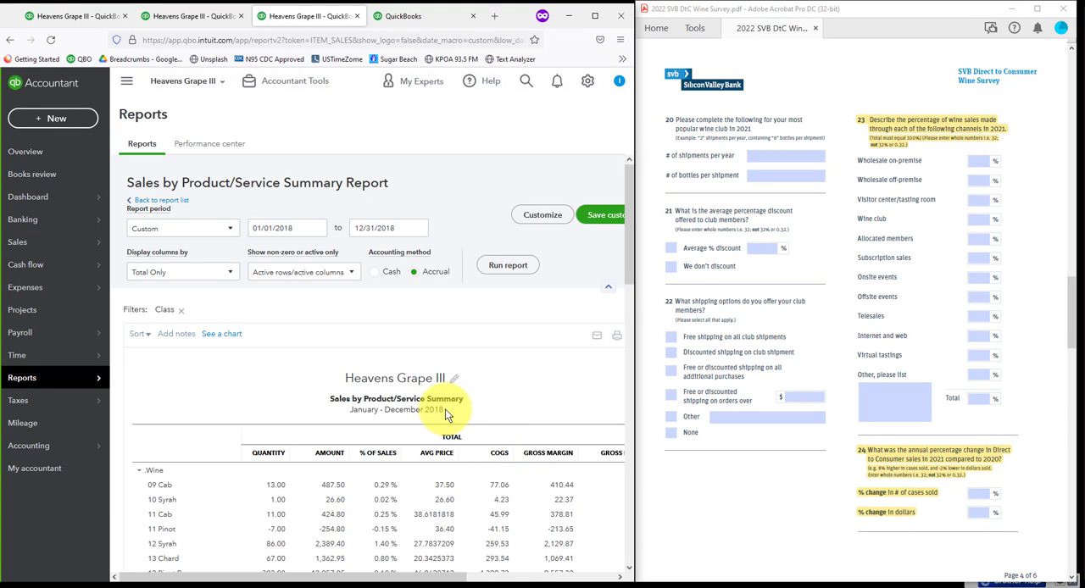
Step: Review the total wine quantity and amount for the direct-to-consumer classes for survey question 24
{"action": "scroll", "coordinate": [460, 418], "scroll_direction": "down", "scroll_amount": 3}
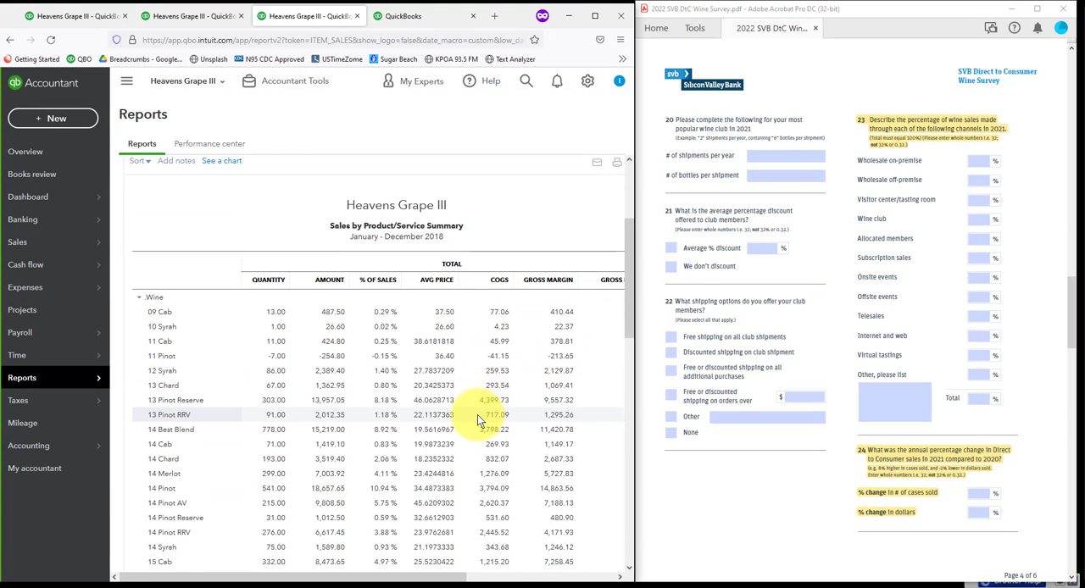
{"action": "scroll", "coordinate": [478, 414], "scroll_direction": "down", "scroll_amount": 4}
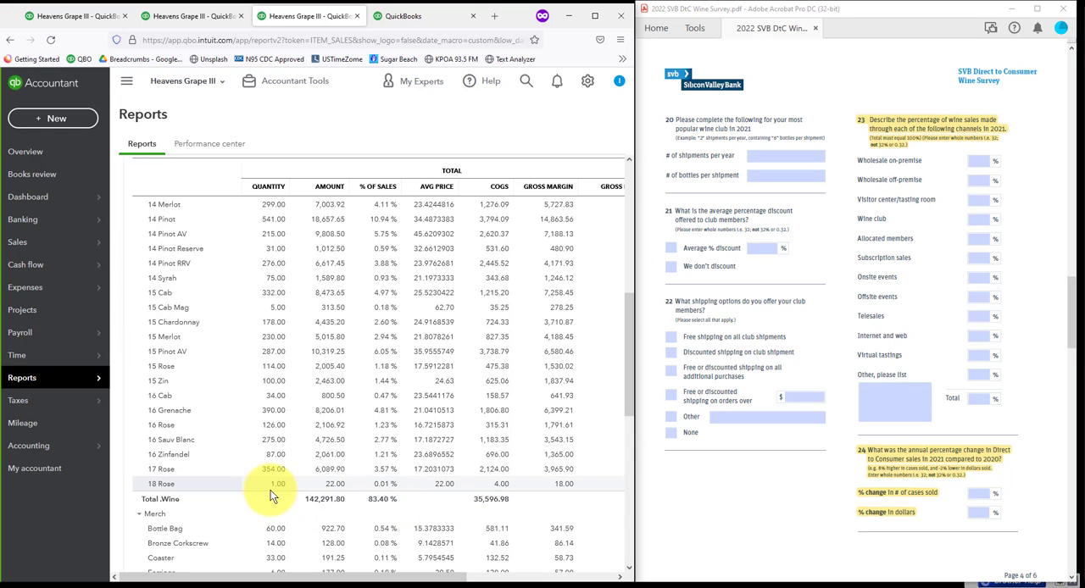
{"action": "scroll", "coordinate": [385, 426], "scroll_direction": "up", "scroll_amount": 10}
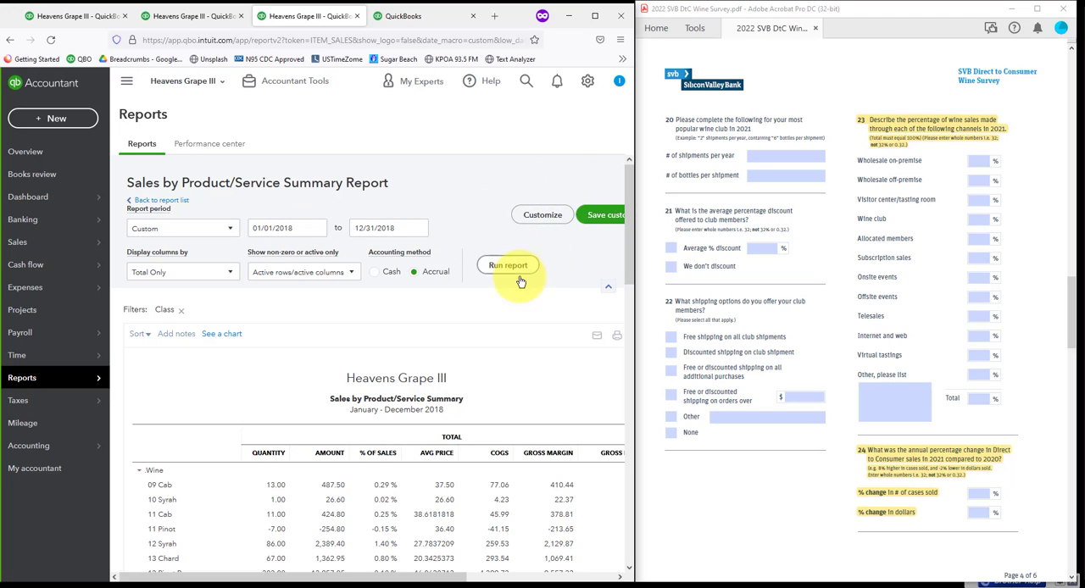
{"action": "scroll", "coordinate": [475, 465], "scroll_direction": "down", "scroll_amount": 10}
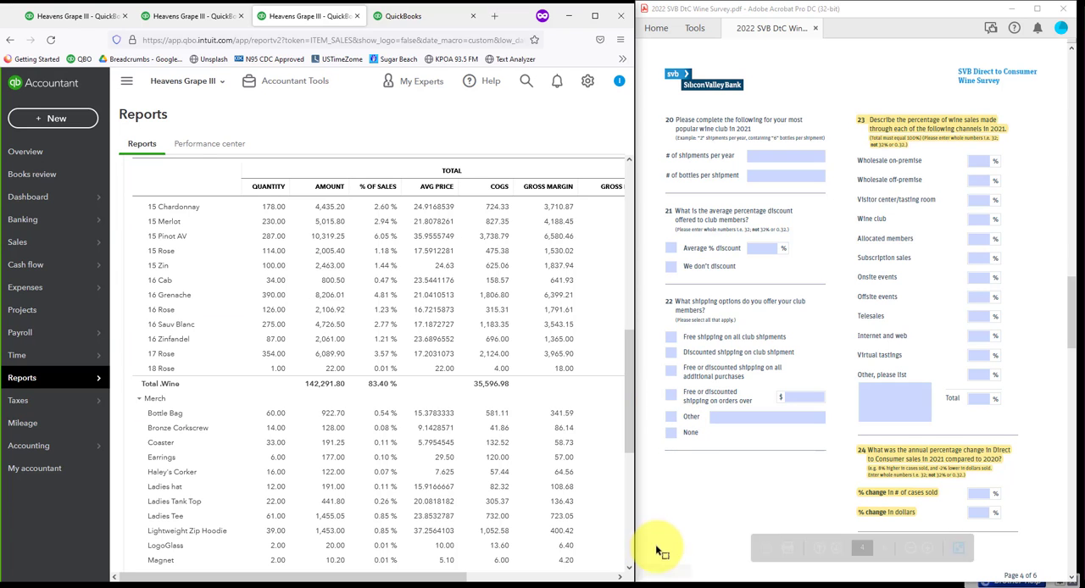
{"action": "left_click_drag", "start_coordinate": [629, 438], "coordinate": [619, 181]}
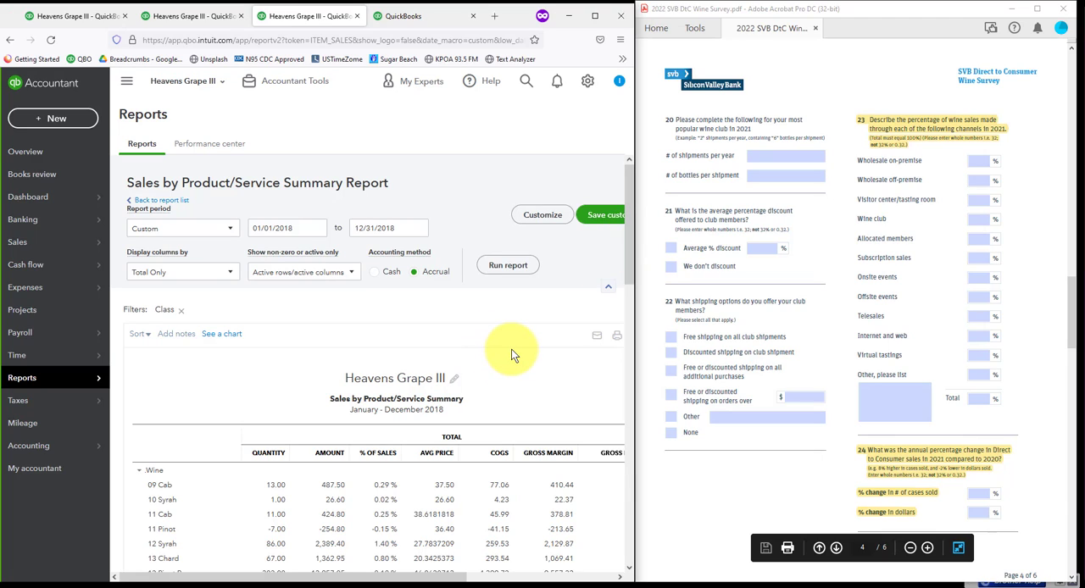